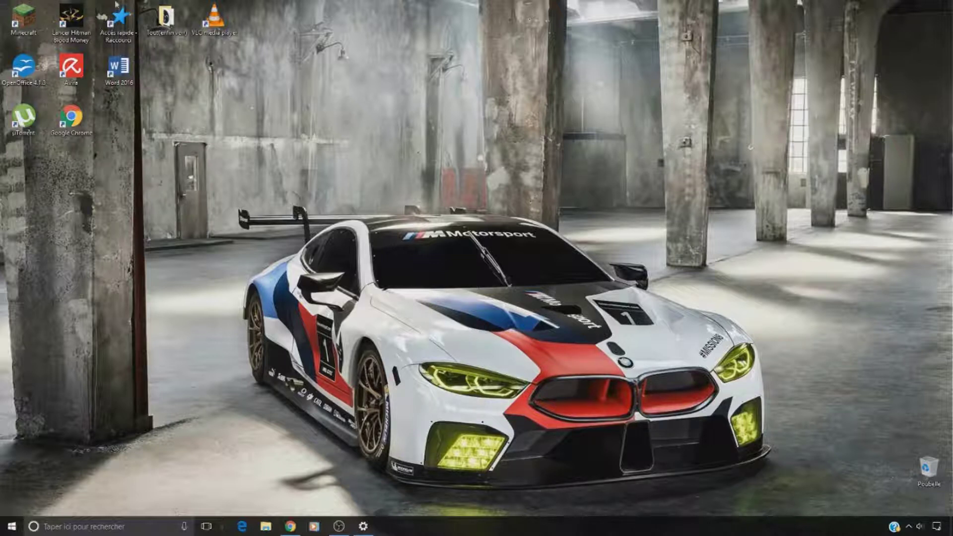
- Examine the contents of the desktop folder Tout(enfin voir), then close it
double_click(167, 19)
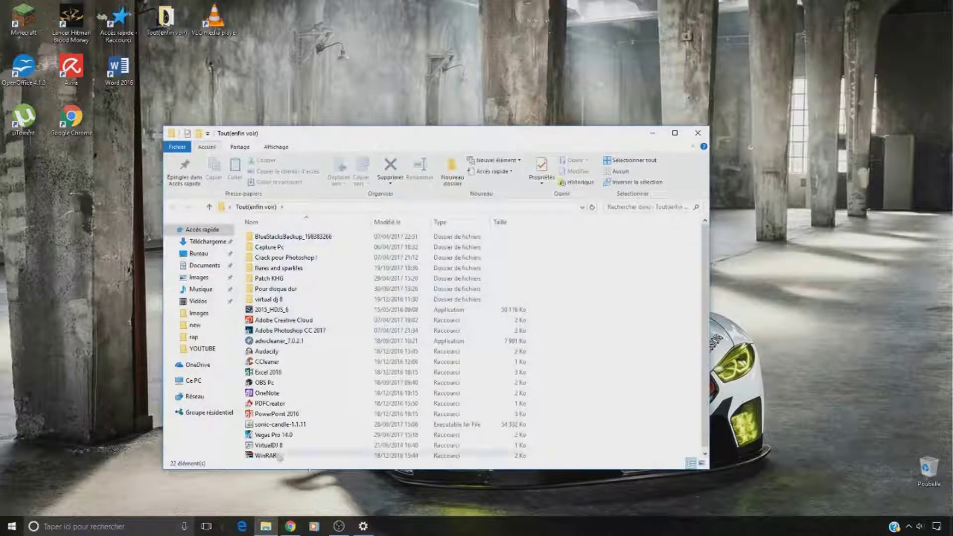
click(697, 133)
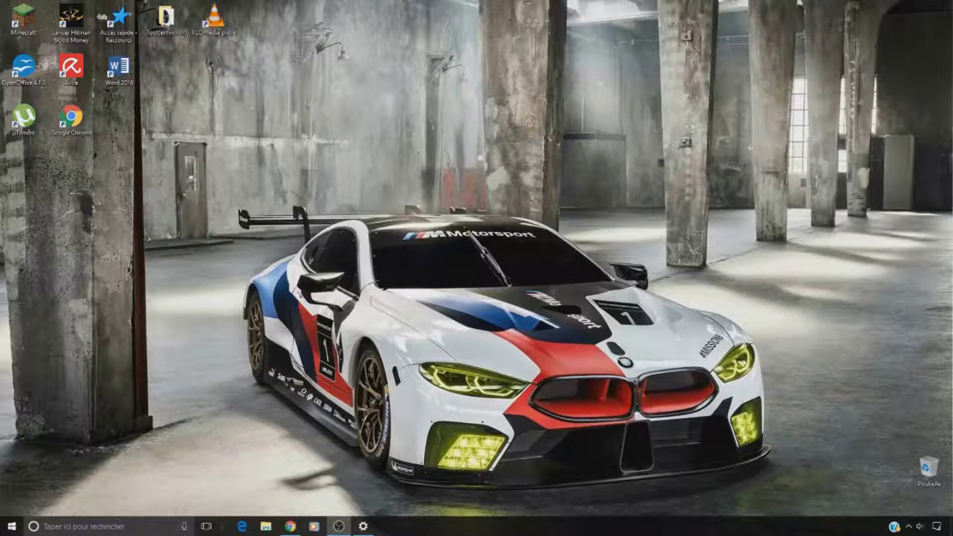
- Switch to Chrome and look over the home page of the Velosofy YouTube channel
click(289, 527)
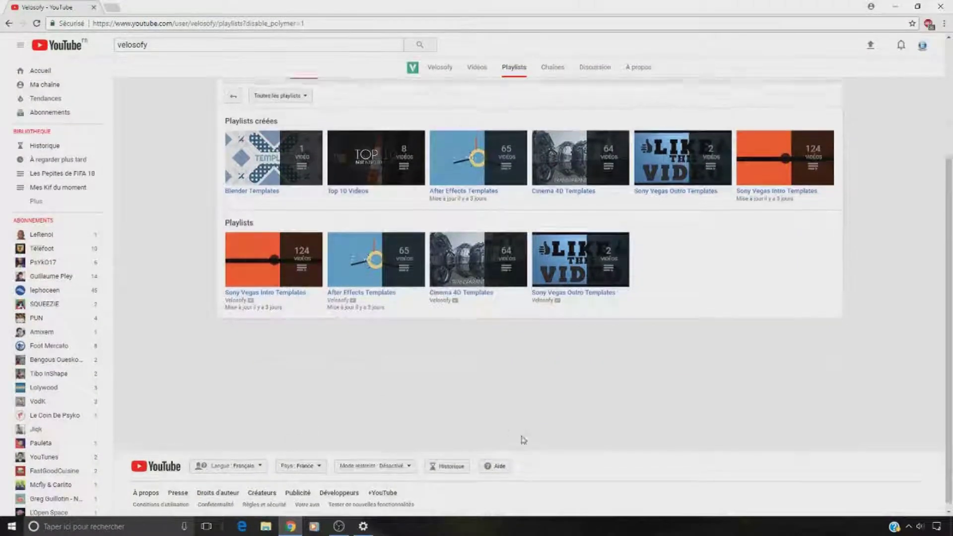
scroll(521, 440, up, 3)
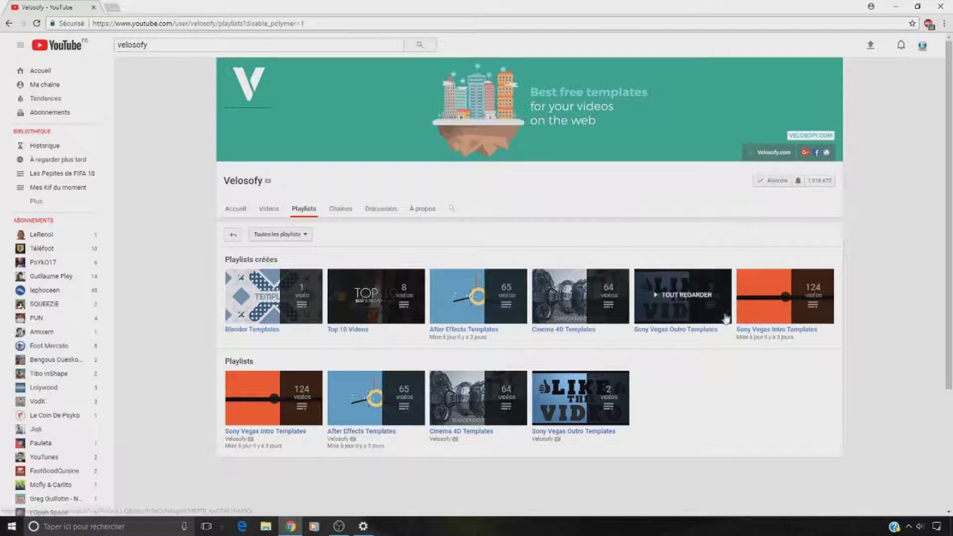
click(236, 209)
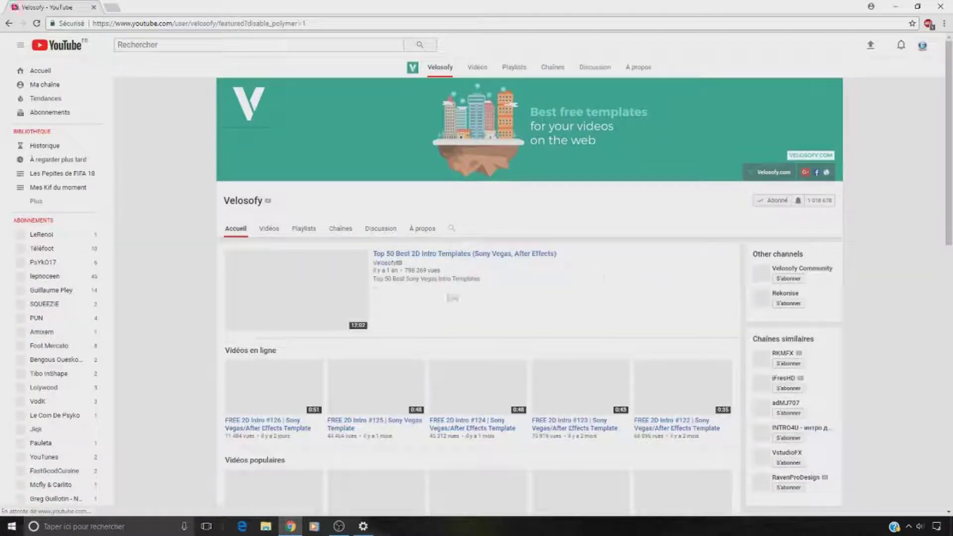
scroll(644, 350, down, 5)
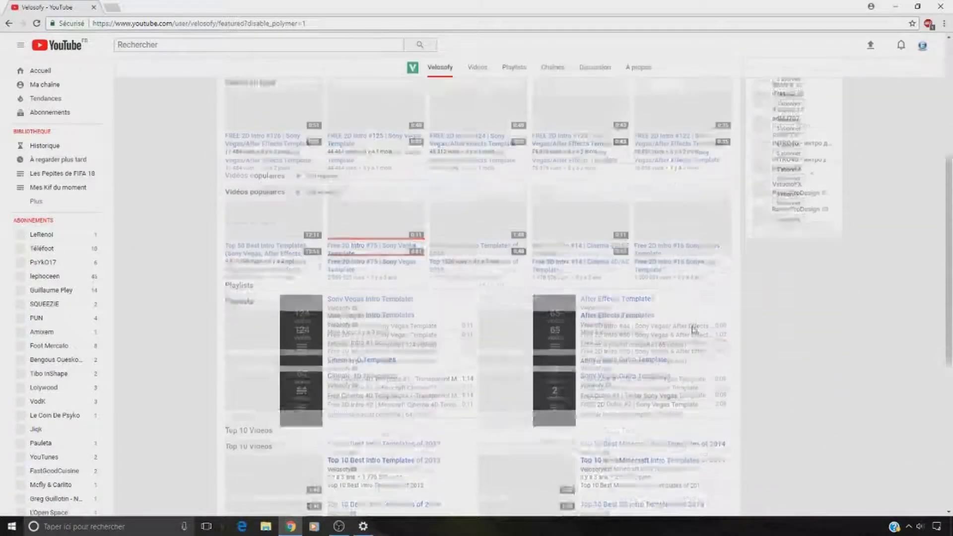
scroll(691, 329, up, 4)
scroll(330, 287, up, 1)
scroll(272, 247, down, 1)
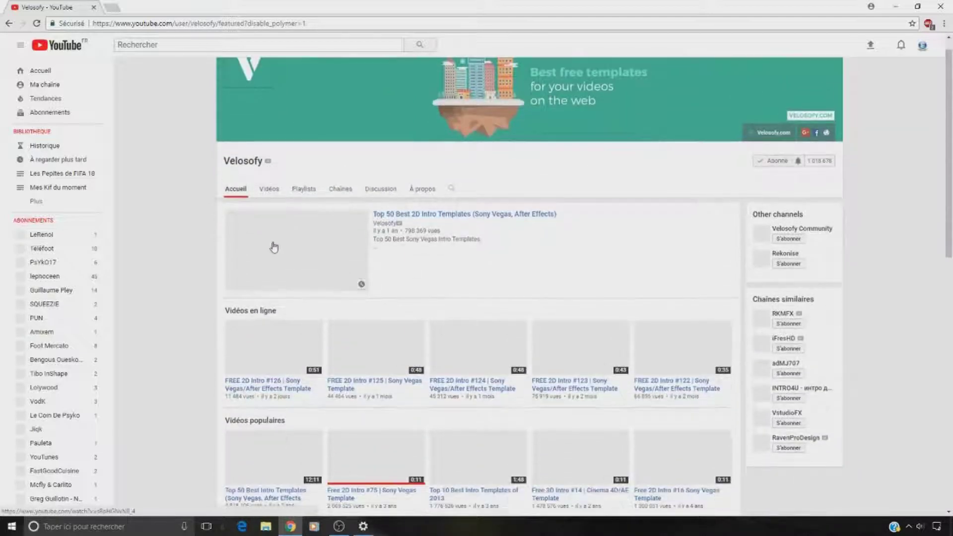
- Open the Sony Vegas Intro Templates playlist from Velosofy's playlists and pause its first video
click(308, 192)
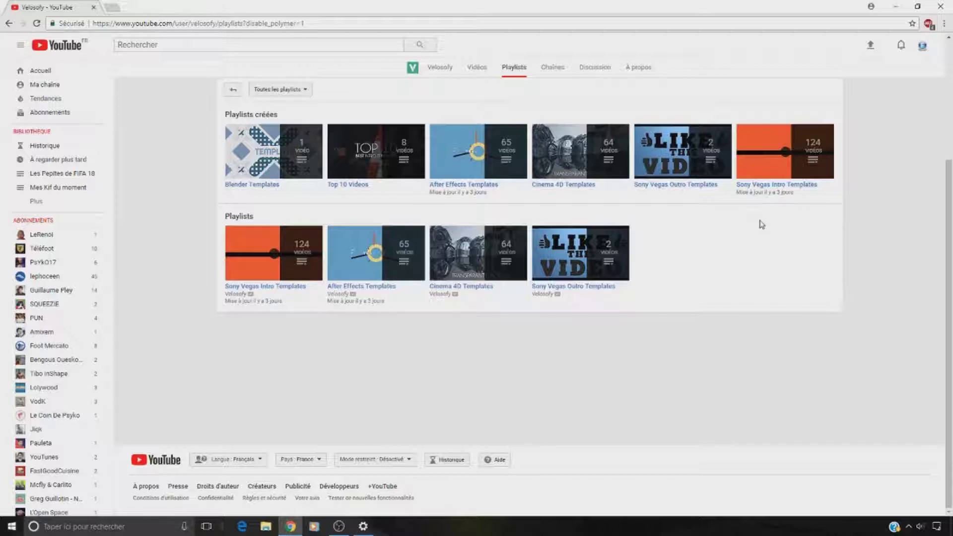
mouse_move(273, 256)
click(276, 257)
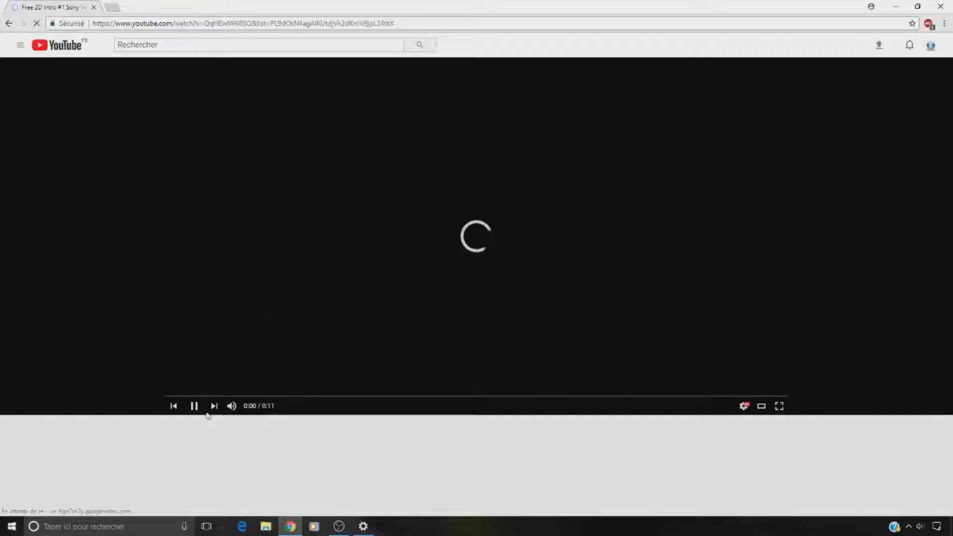
click(190, 405)
- Find Free 2D Intro #55 | Sony Vegas Template in the playlist and play it
scroll(171, 420, down, 1)
scroll(290, 397, down, 2)
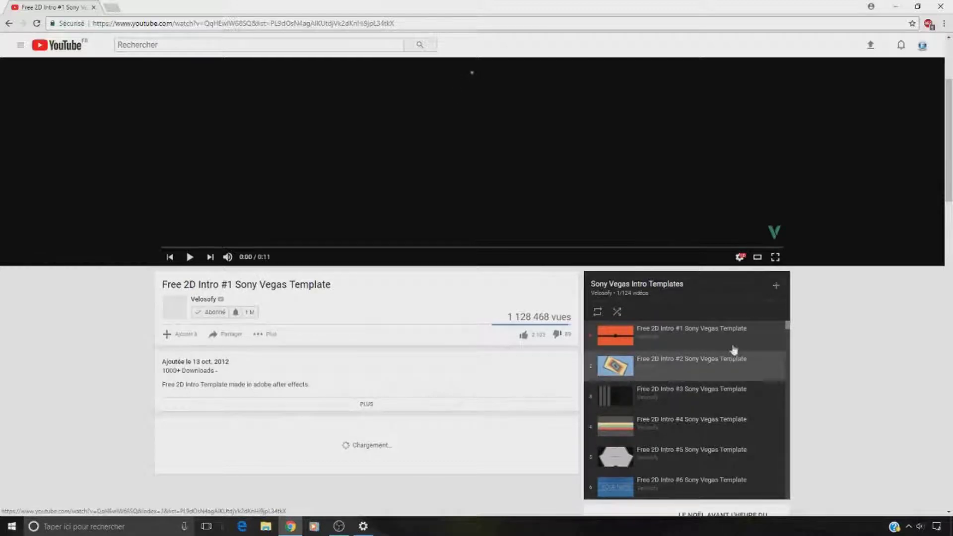
scroll(758, 390, down, 1)
scroll(757, 390, down, 6)
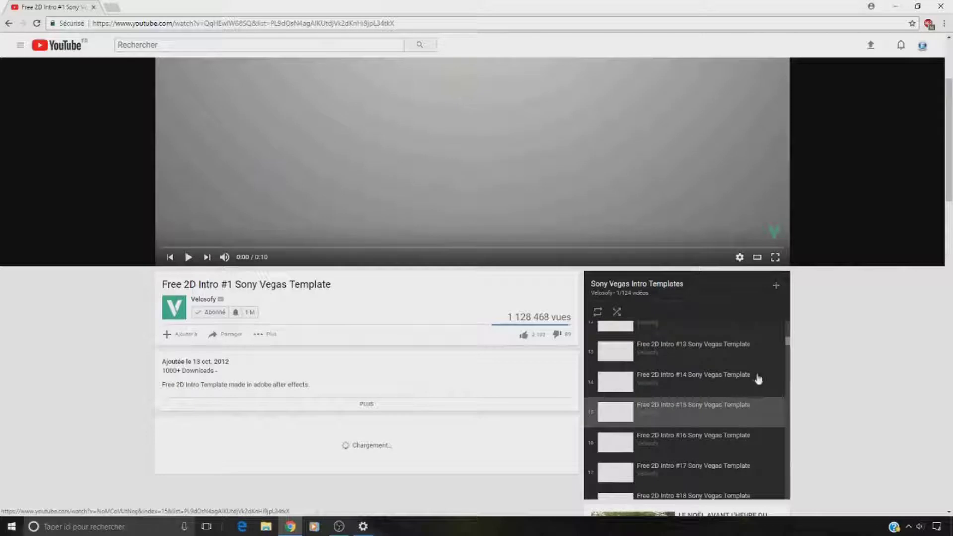
scroll(752, 377, down, 4)
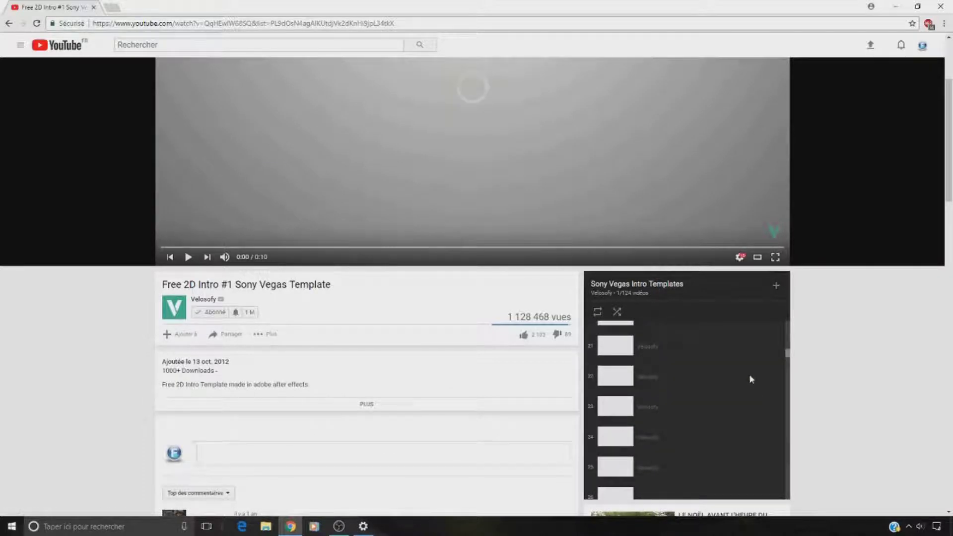
scroll(747, 382, down, 5)
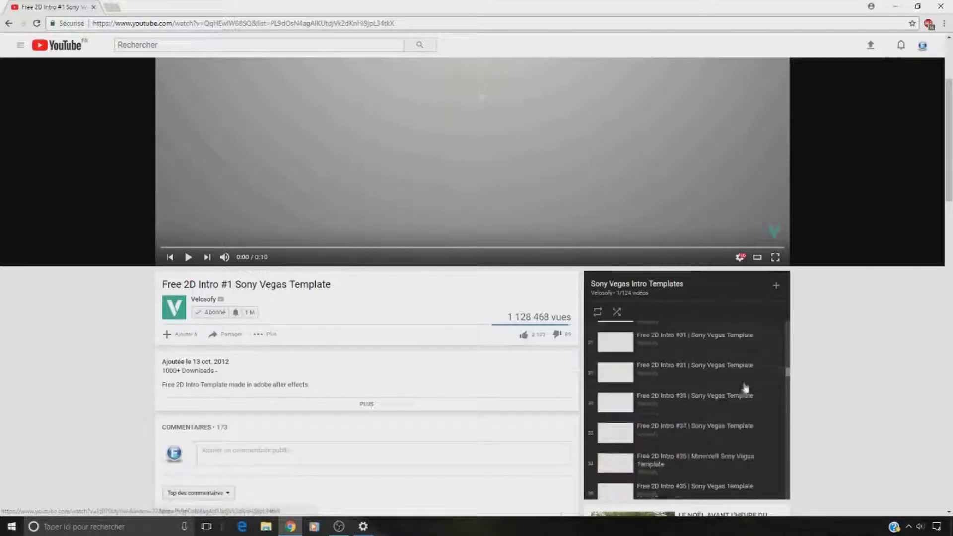
scroll(745, 387, down, 3)
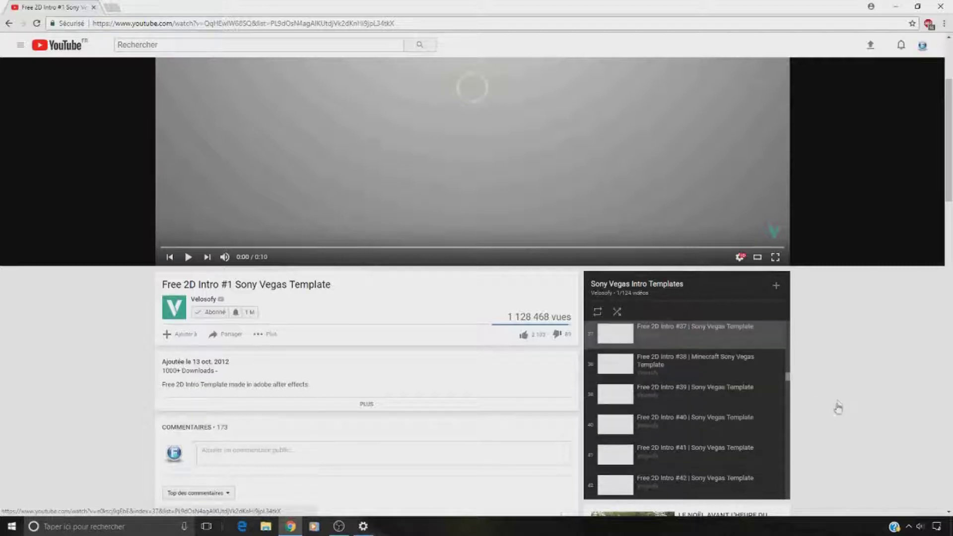
scroll(684, 407, down, 4)
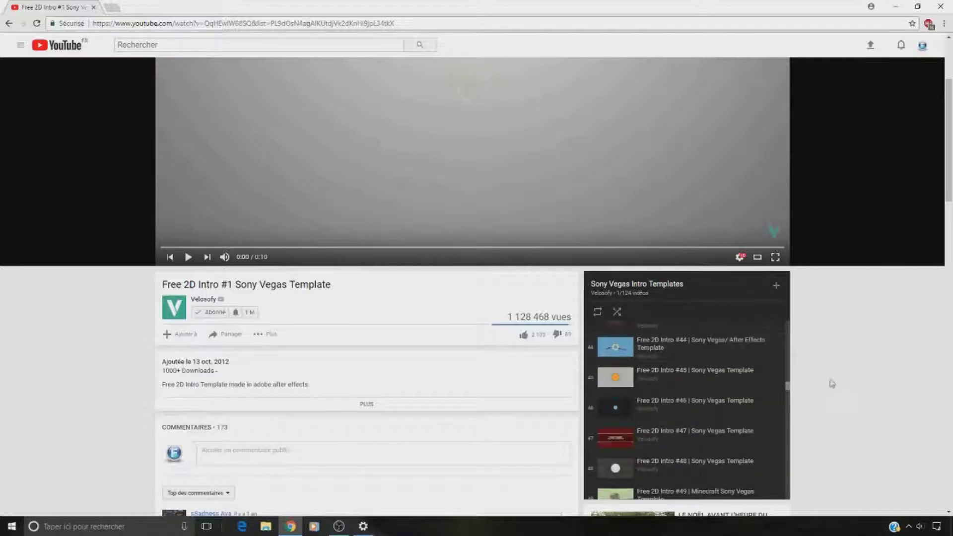
scroll(831, 383, down, 2)
scroll(759, 306, down, 2)
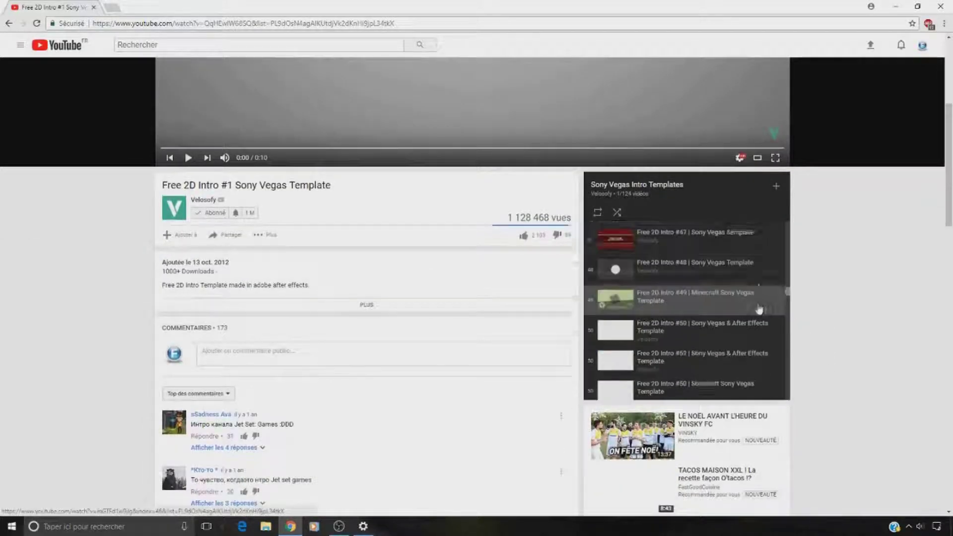
scroll(756, 309, down, 5)
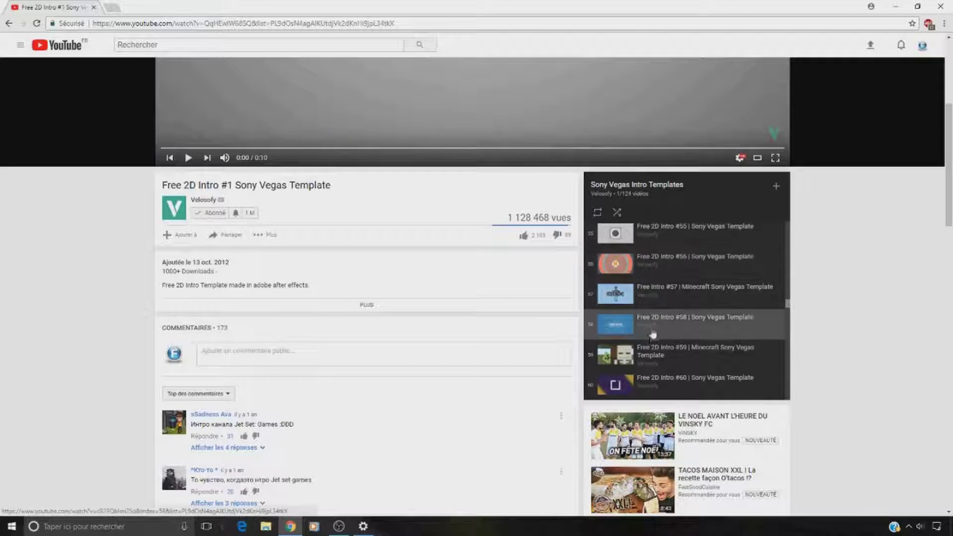
click(620, 236)
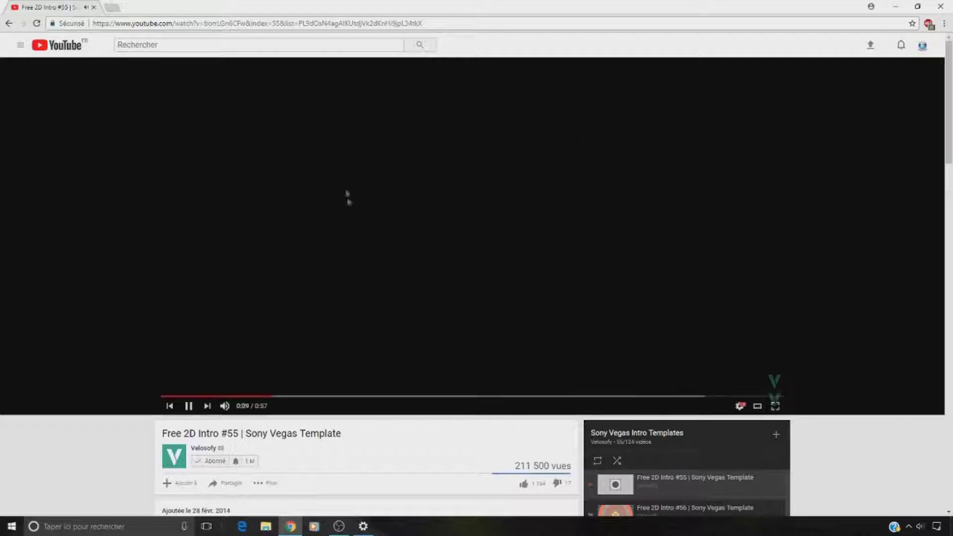
- Pause the Intro #55 video and expand its full description to reach the download link
click(188, 407)
scroll(298, 415, down, 3)
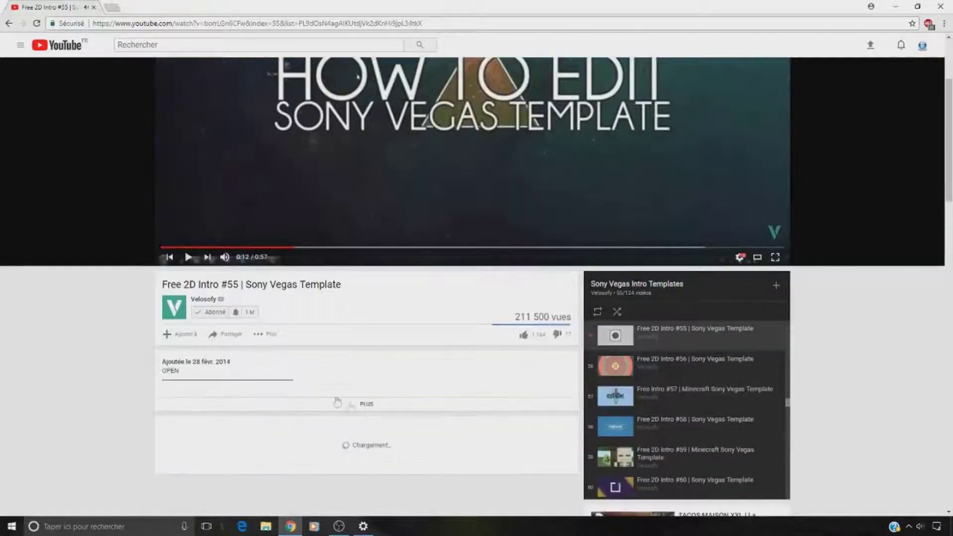
click(371, 410)
scroll(394, 407, down, 3)
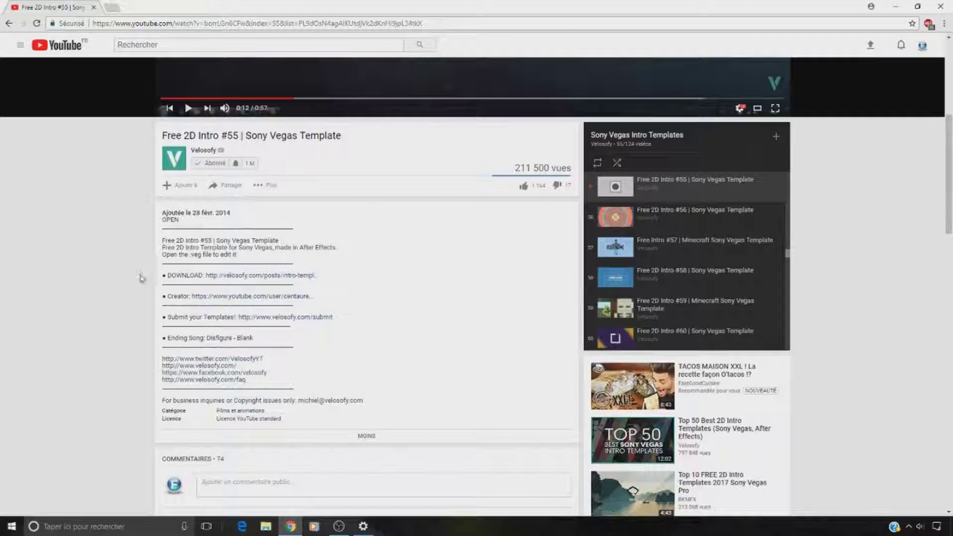
scroll(383, 209, up, 3)
scroll(382, 209, down, 4)
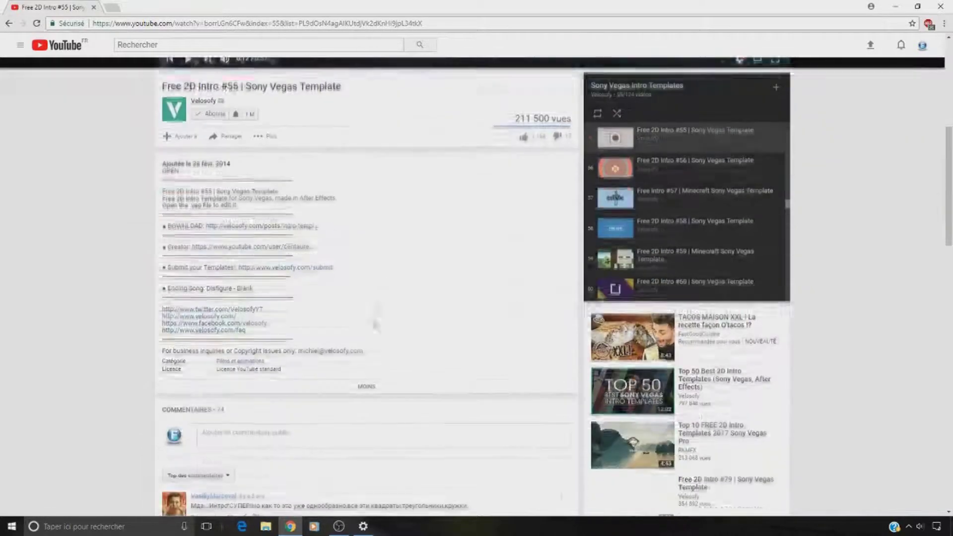
- Open the description's DOWNLOAD link in a new tab and show the Velosofy page for Intro #55
right_click(239, 225)
click(278, 233)
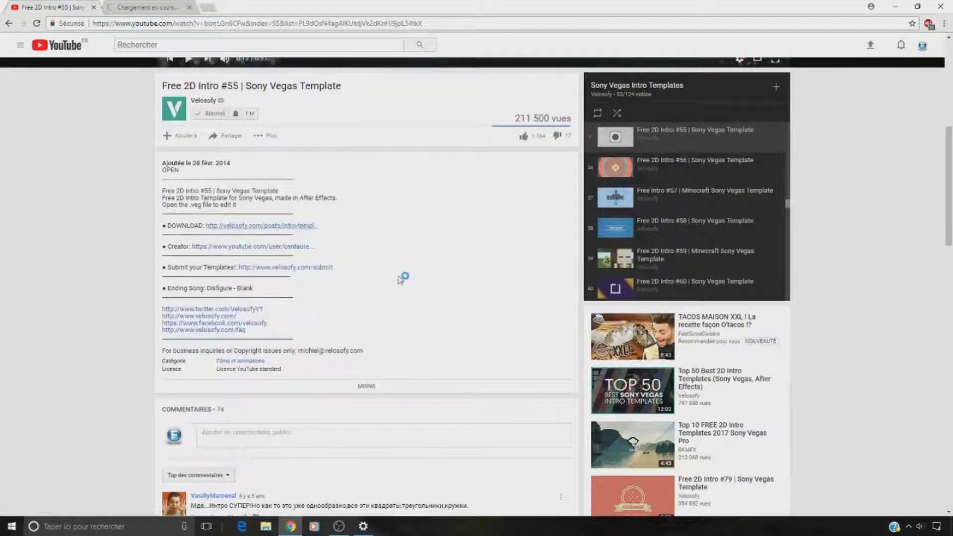
scroll(397, 278, up, 2)
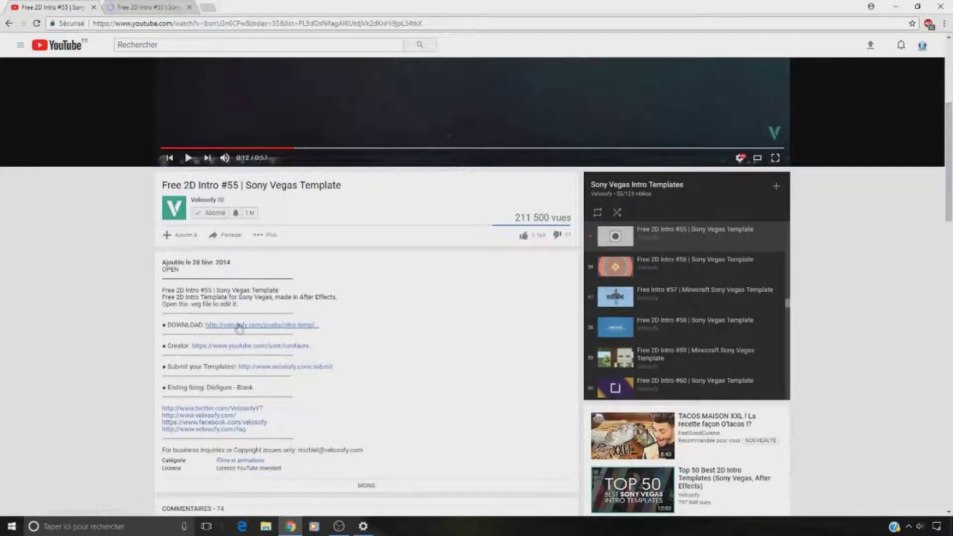
scroll(348, 348, up, 2)
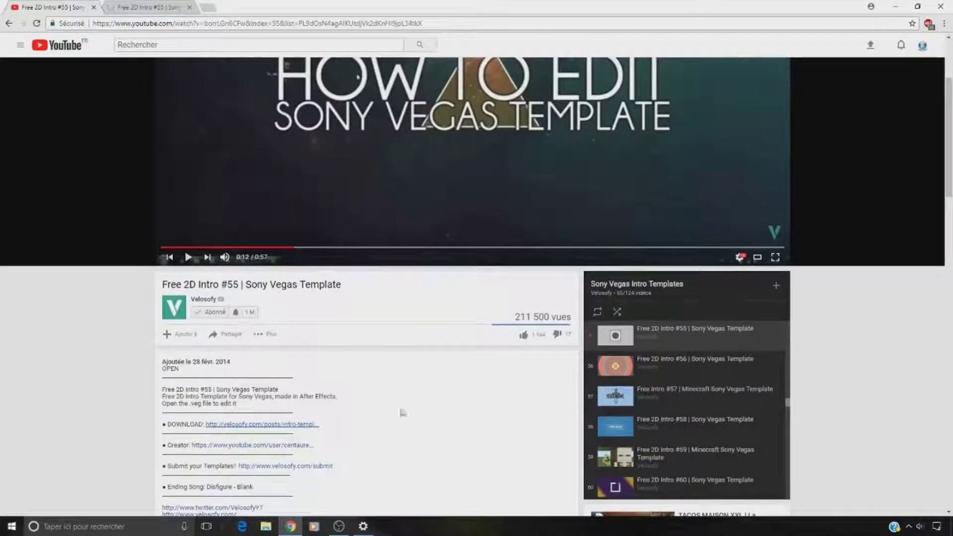
scroll(387, 397, down, 1)
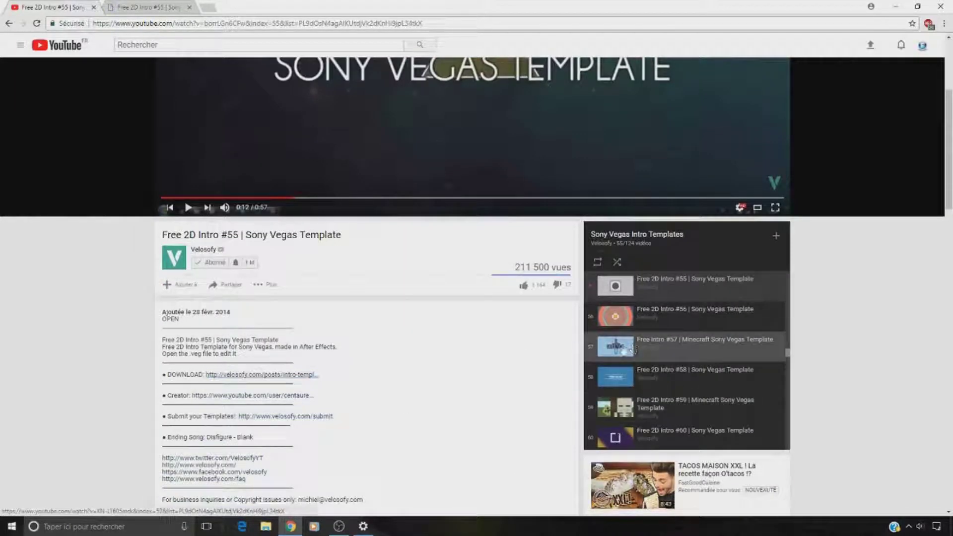
click(149, 7)
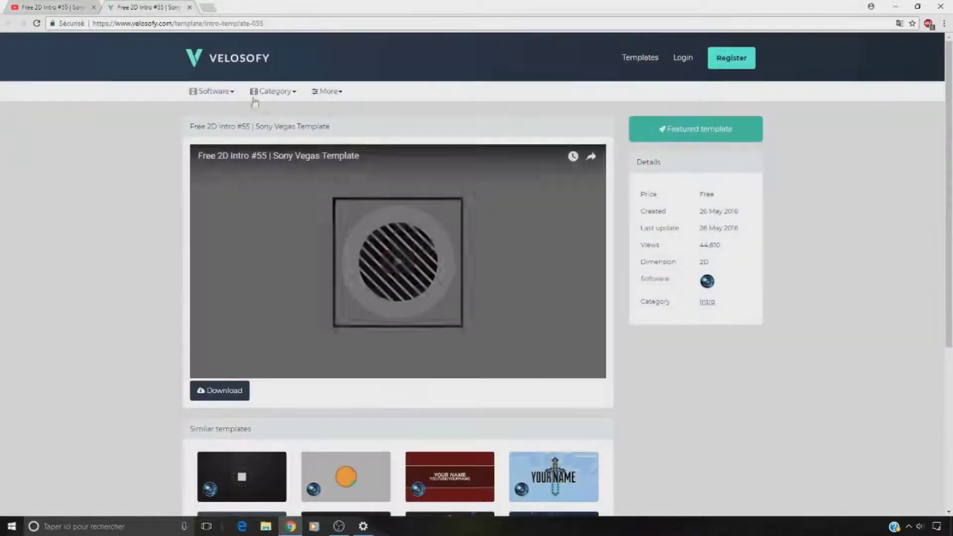
- Return to the YouTube playlist and play Free 2D Intro #61 | Sony Vegas Template
key(ctrl+Tab)
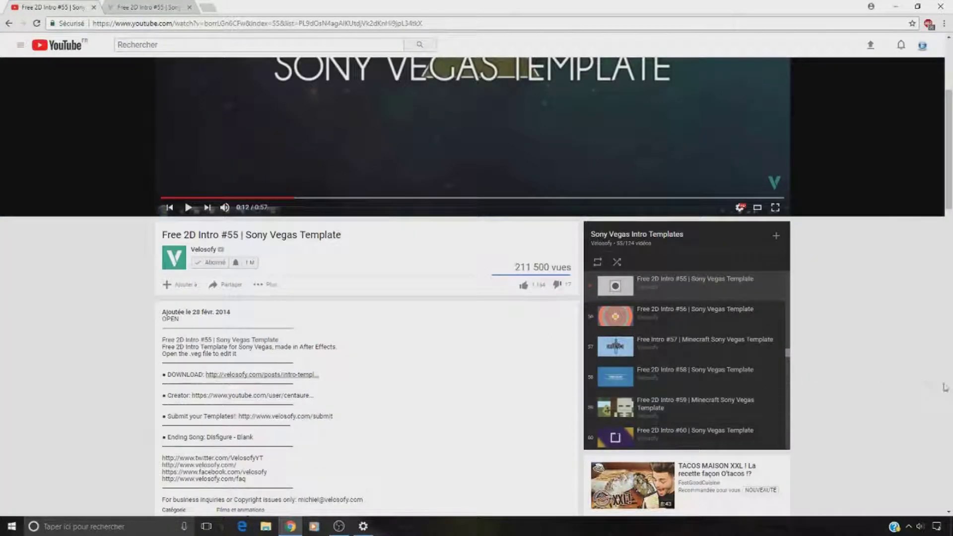
scroll(695, 337, up, 2)
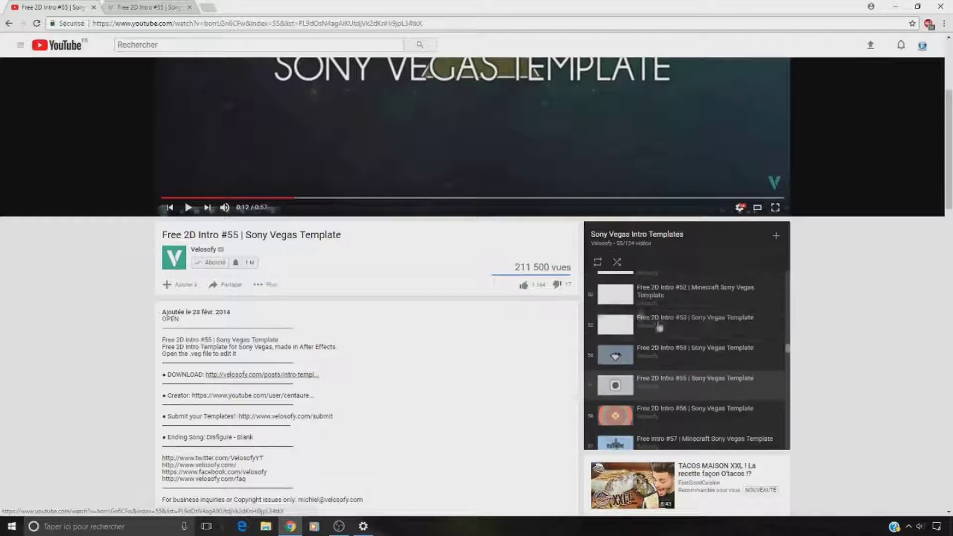
scroll(549, 242, up, 1)
scroll(526, 231, up, 1)
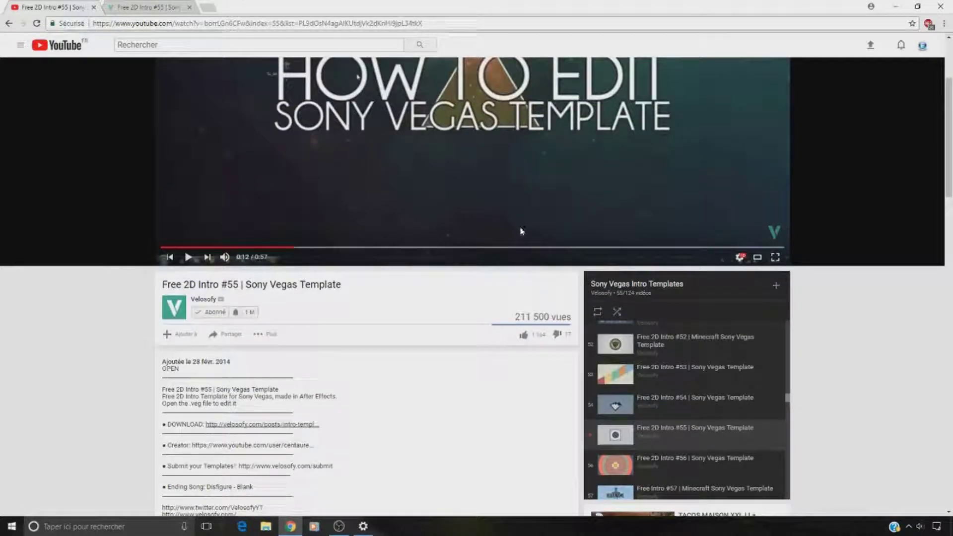
scroll(719, 442, down, 3)
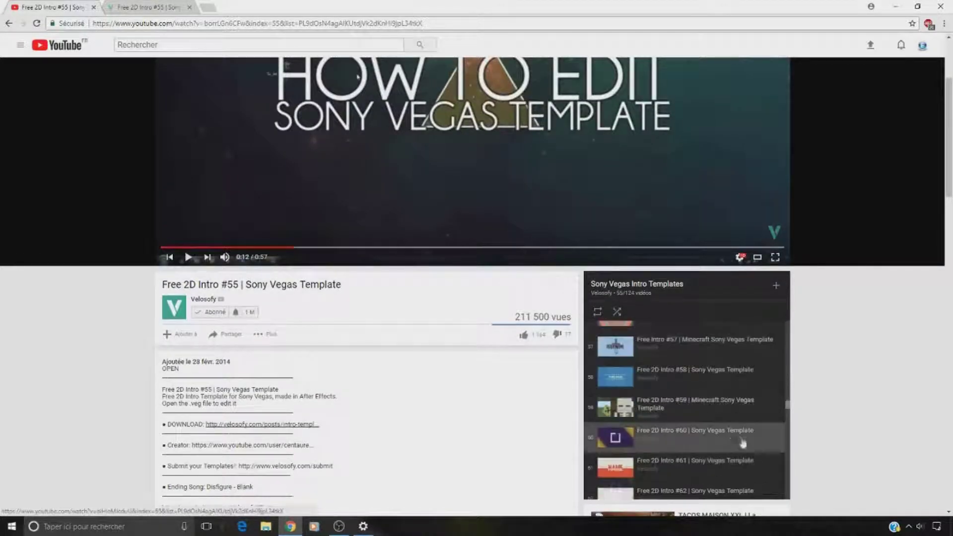
scroll(695, 429, down, 1)
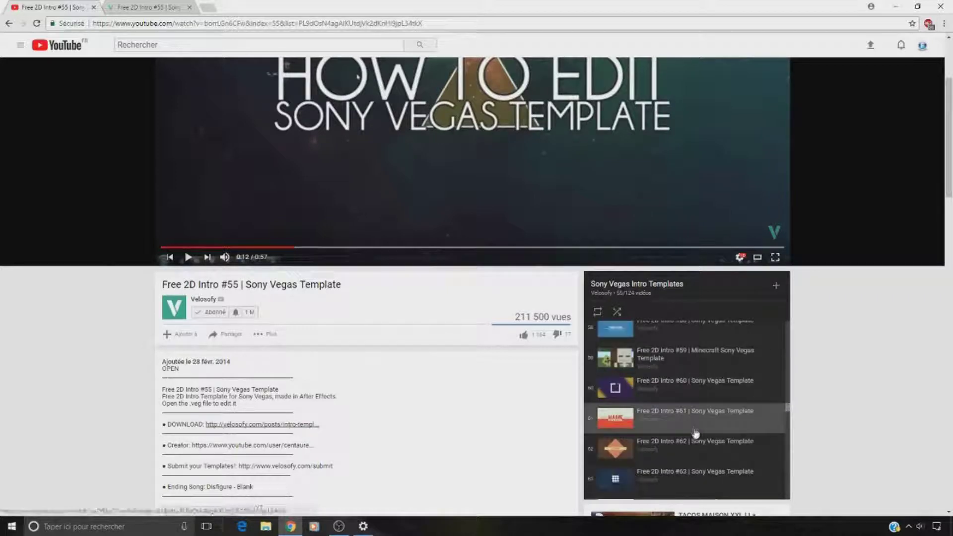
scroll(693, 435, down, 1)
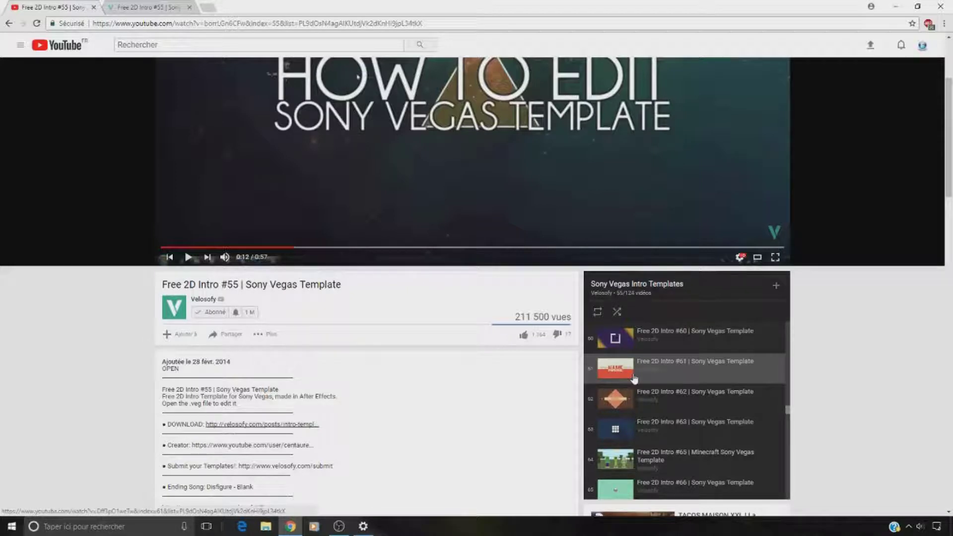
scroll(635, 380, up, 1)
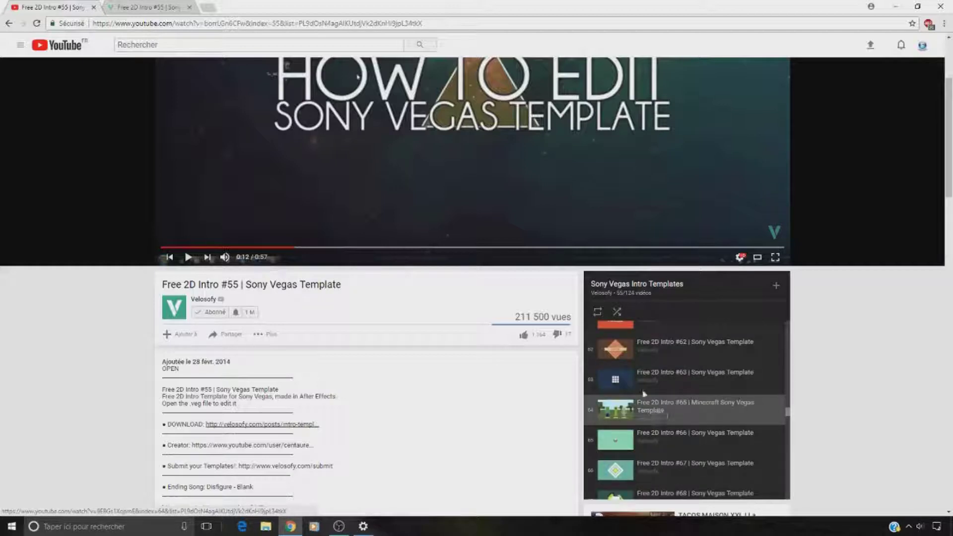
click(617, 419)
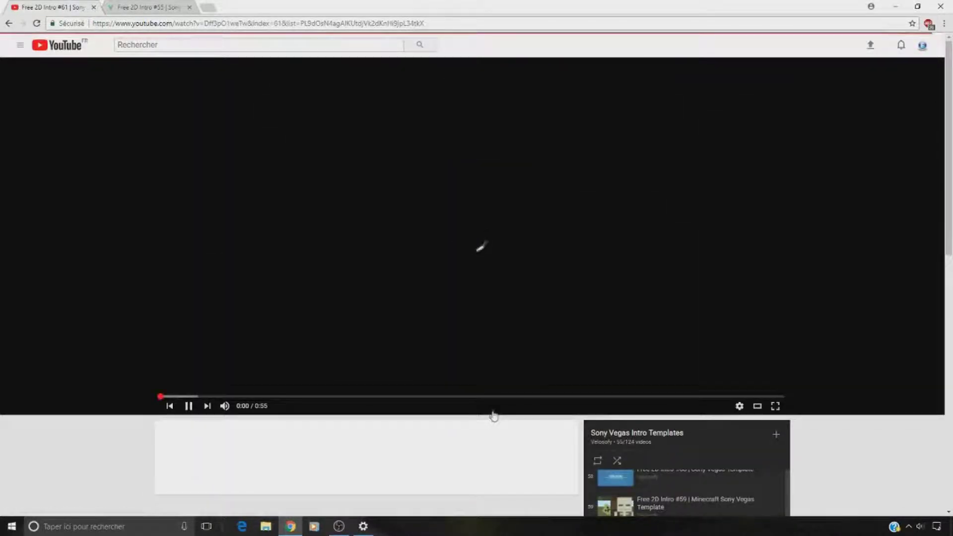
scroll(492, 414, down, 5)
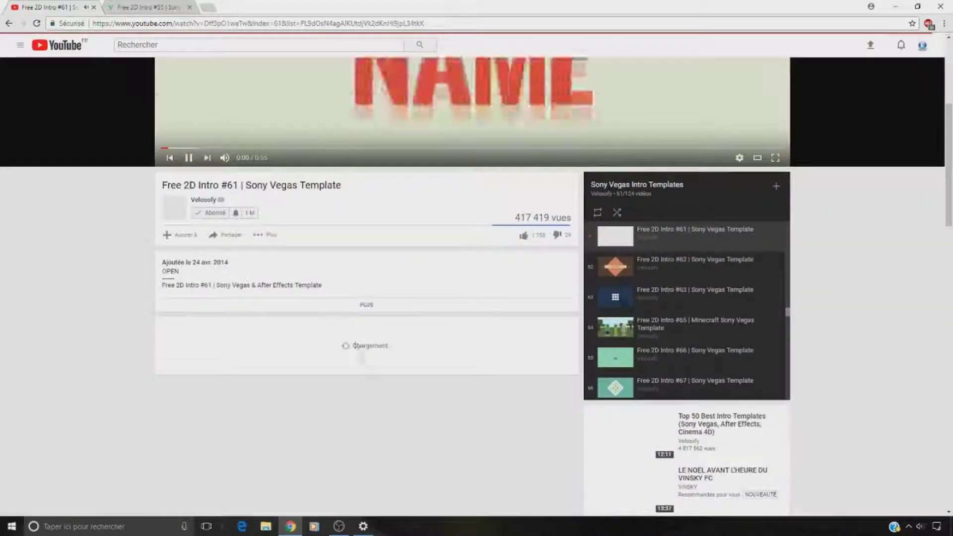
- Expand the full description of the Free 2D Intro #61 video and pause its playback
scroll(343, 273, up, 3)
click(368, 254)
scroll(368, 254, down, 4)
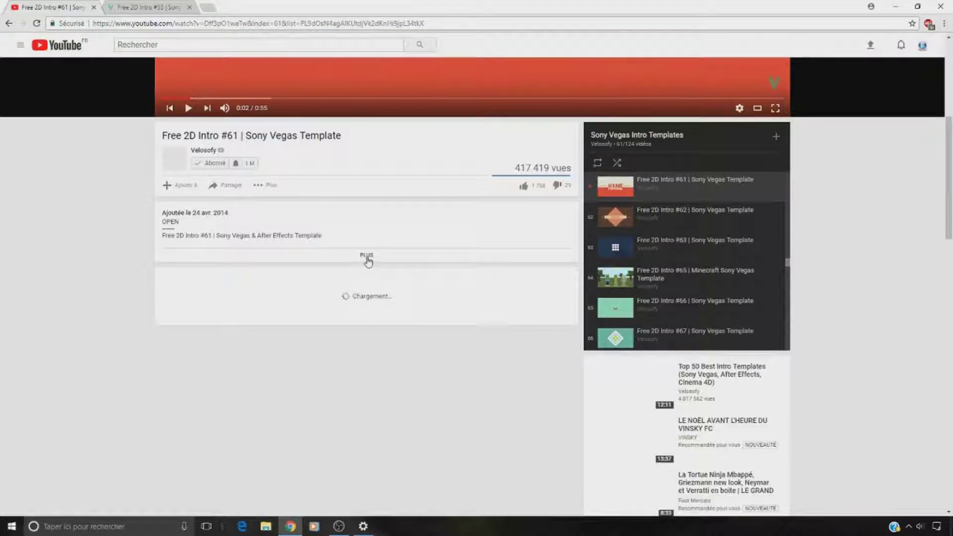
click(373, 258)
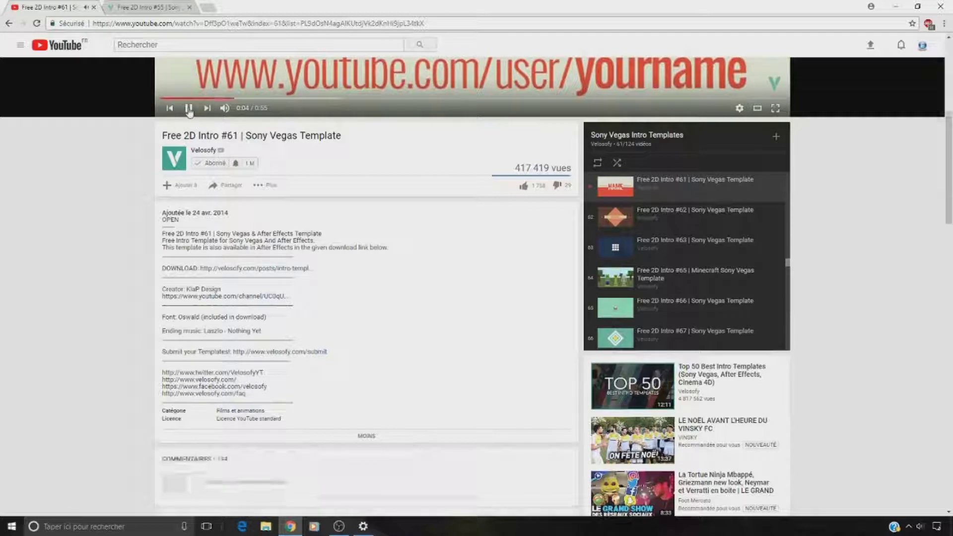
click(188, 108)
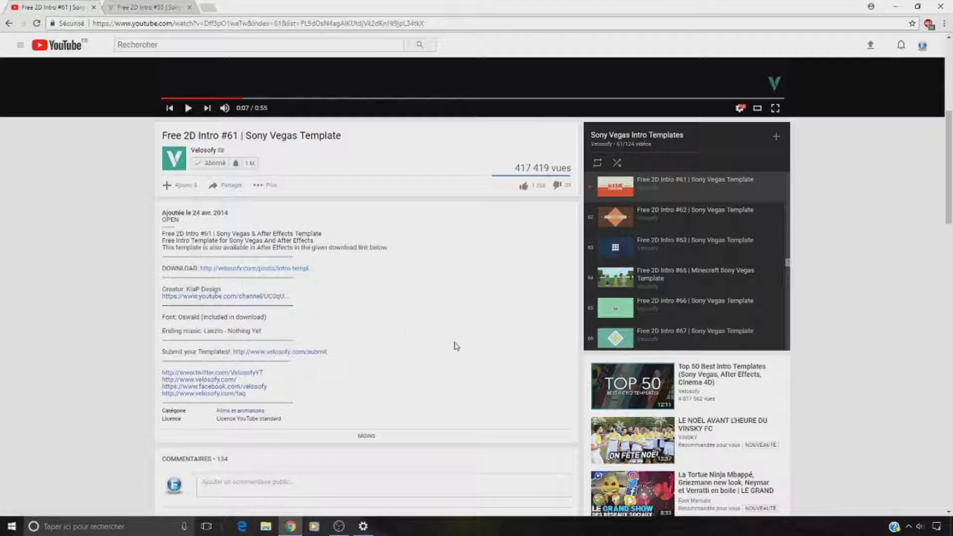
scroll(344, 295, up, 6)
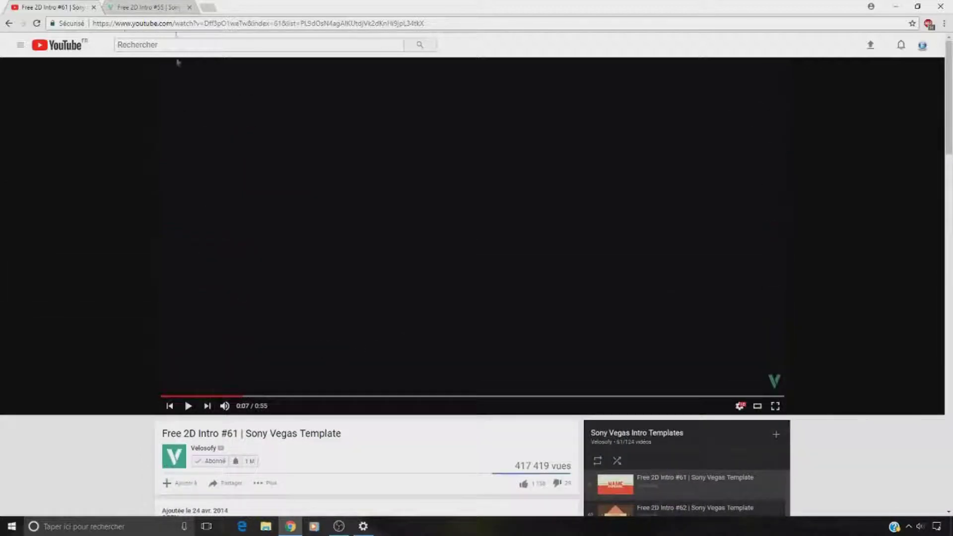
- Return to the Velosofy page for Free 2D Intro #55 and look over its details and similar templates
click(162, 6)
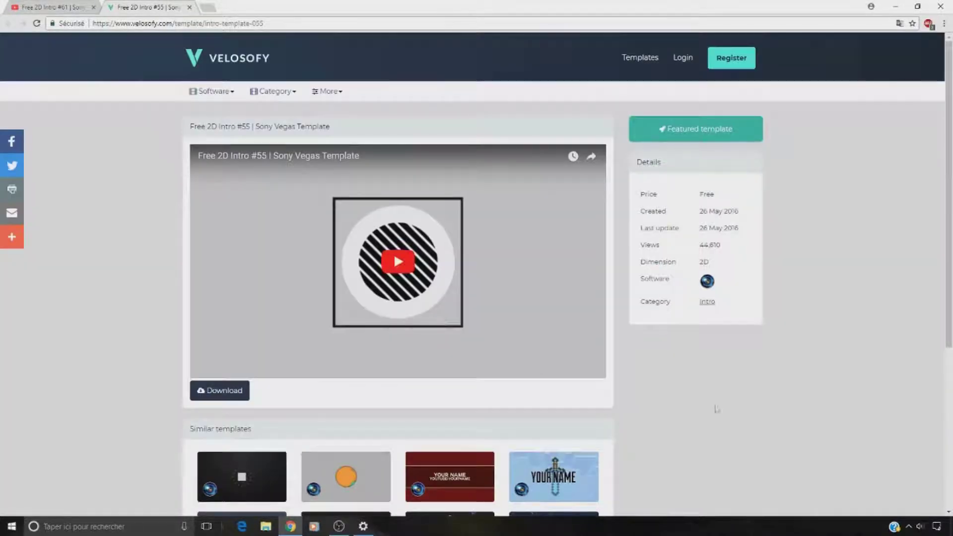
scroll(837, 417, down, 5)
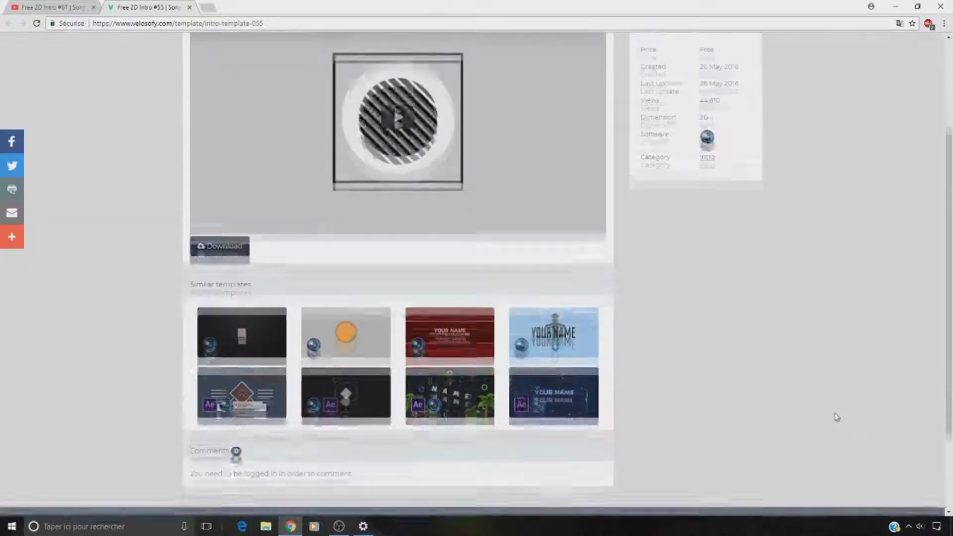
scroll(817, 403, up, 3)
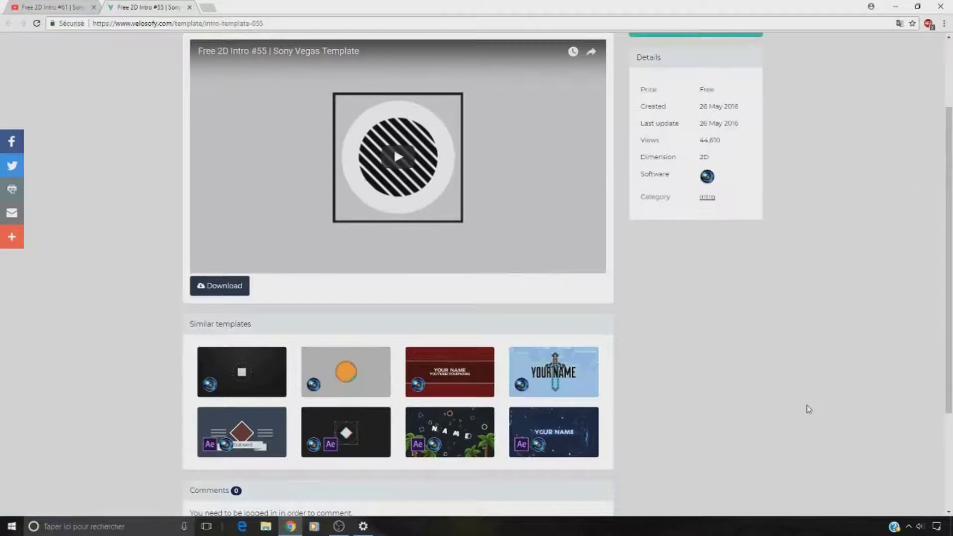
scroll(808, 409, up, 3)
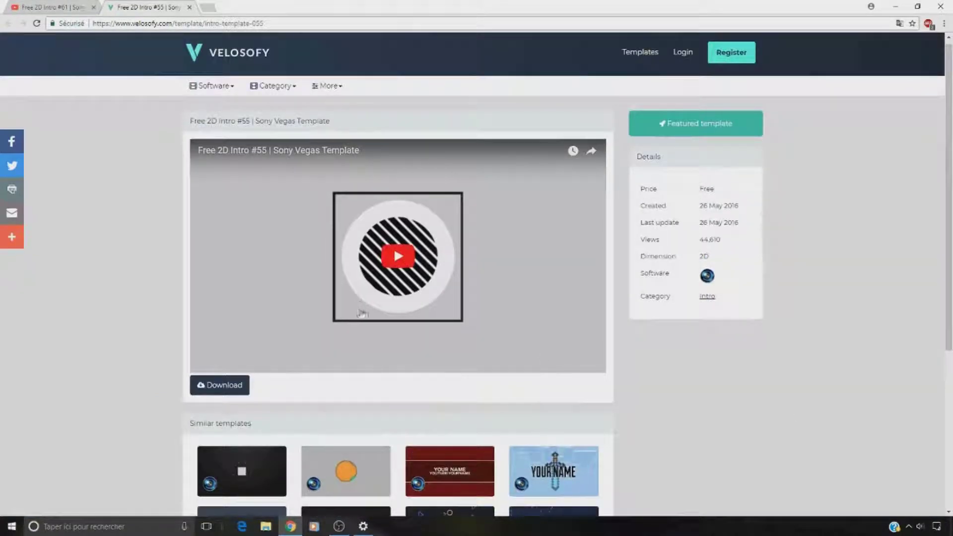
- Play the Intro #55 preview embedded on the Velosofy page, then pause it after the intro animation
click(399, 256)
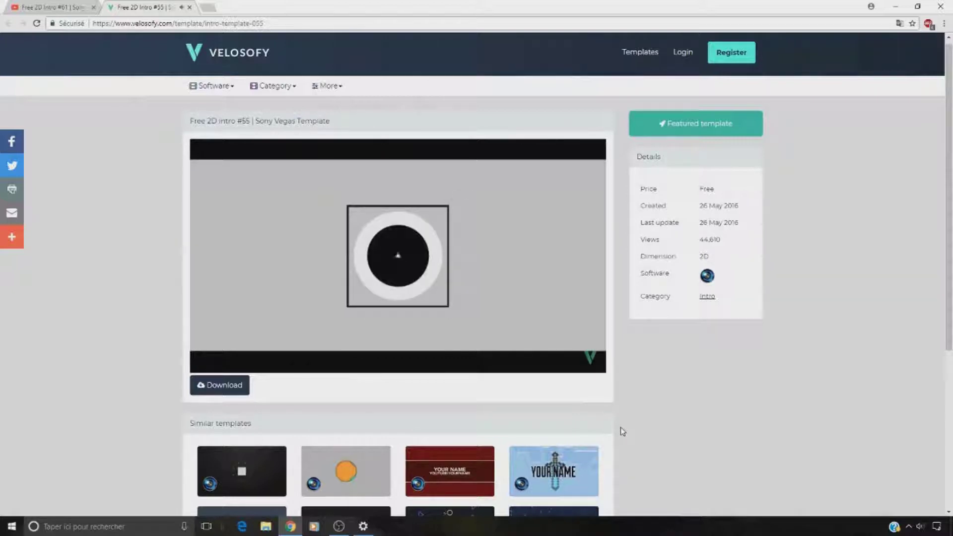
mouse_move(385, 330)
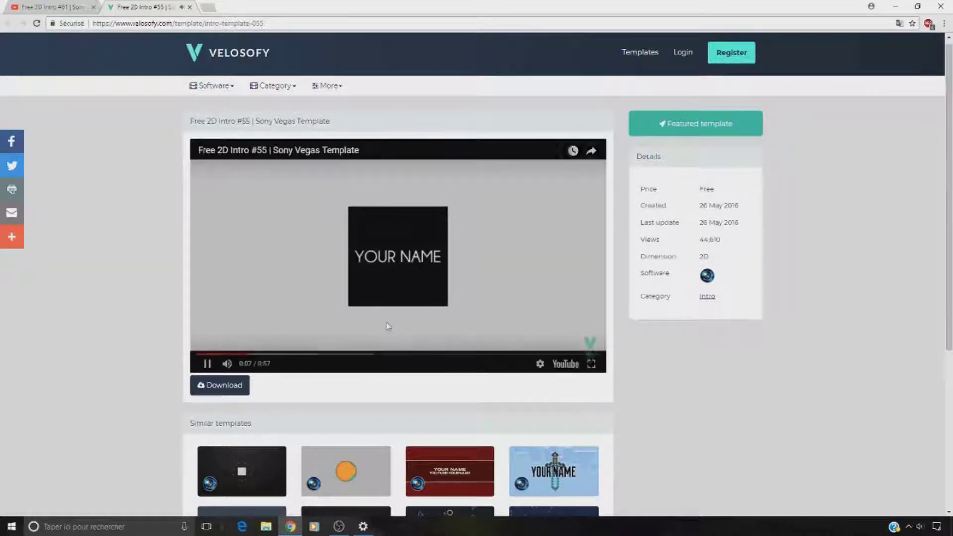
click(207, 364)
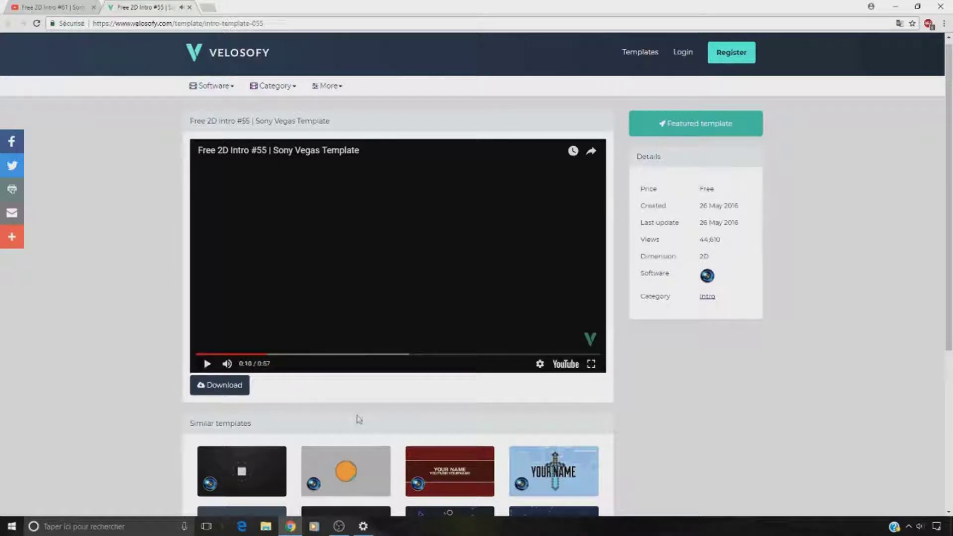
scroll(350, 409, down, 1)
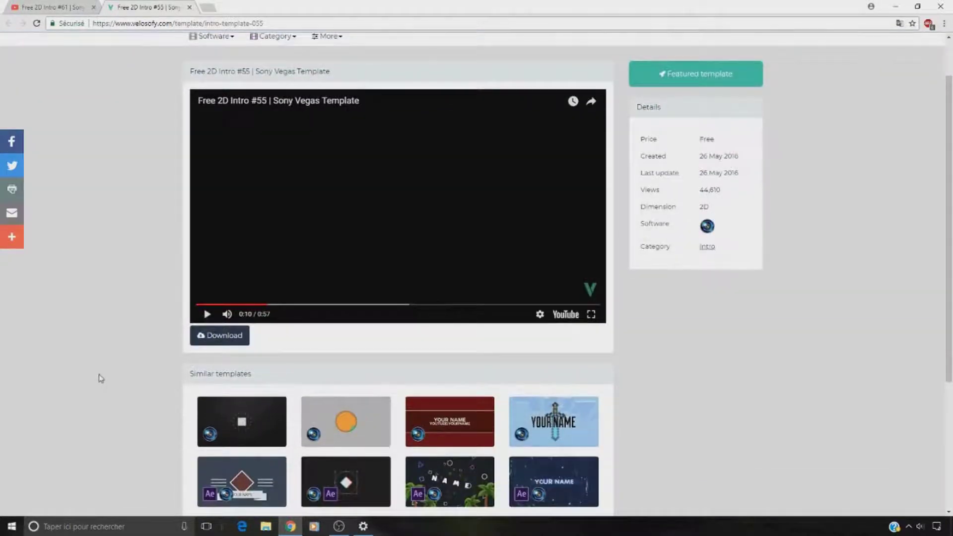
scroll(100, 380, up, 1)
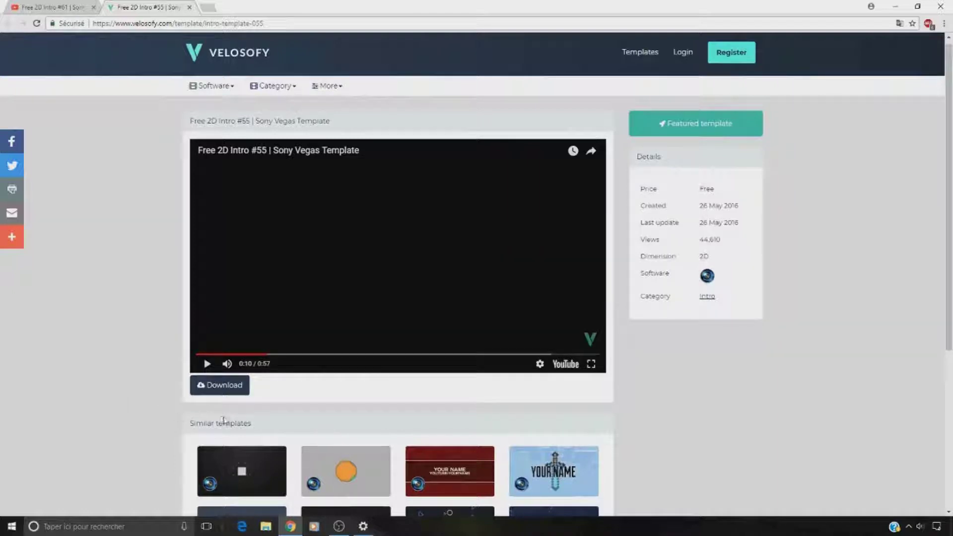
- Open the download page for the Intro #55 template and look for where its download link will appear
click(218, 387)
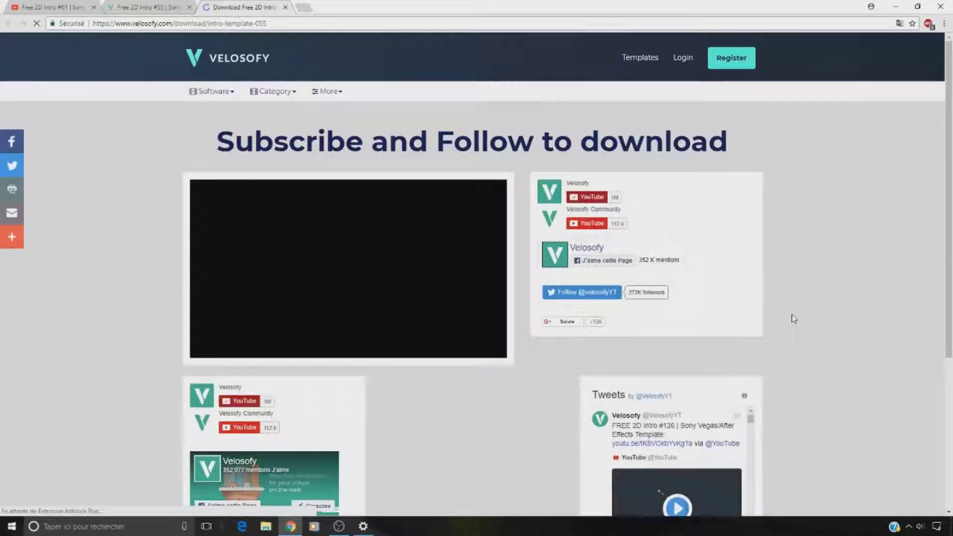
scroll(903, 311, down, 3)
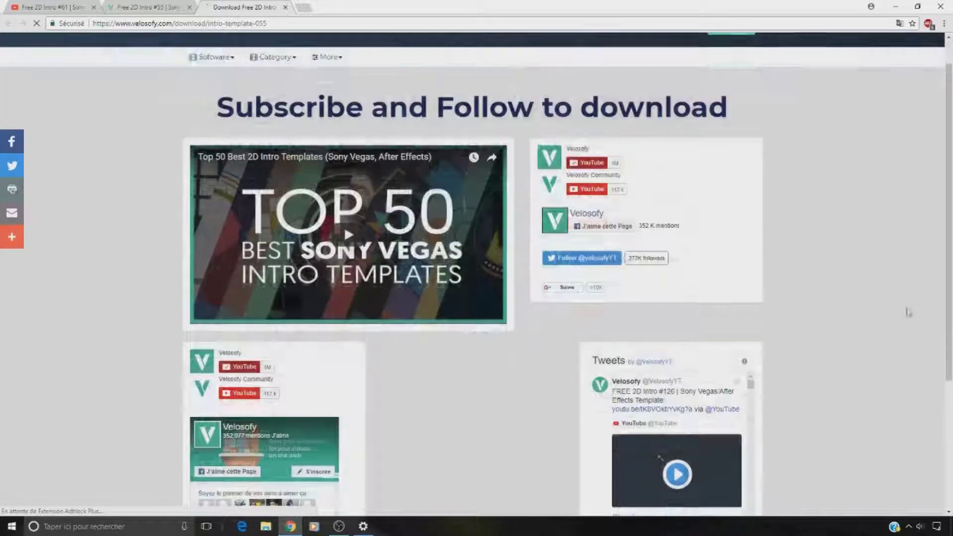
scroll(892, 314, up, 2)
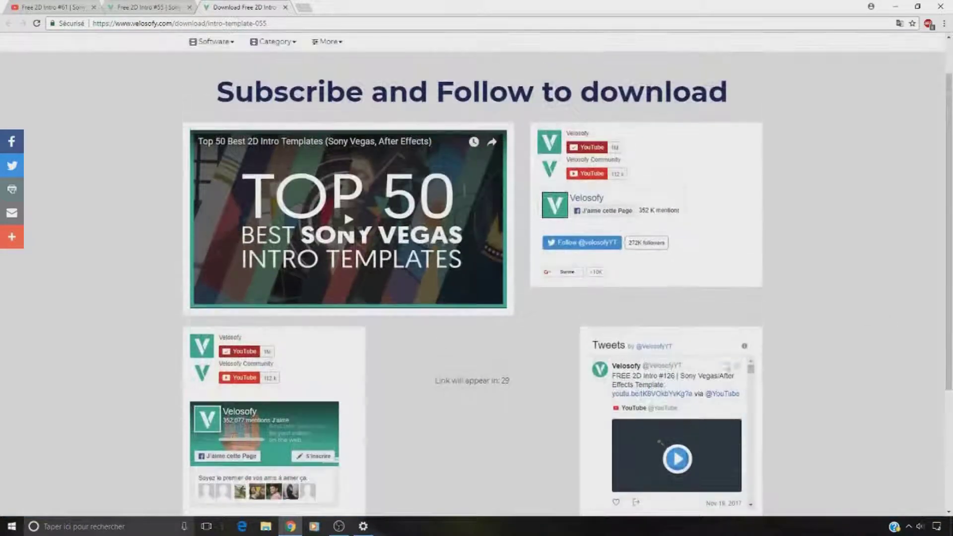
scroll(564, 403, down, 1)
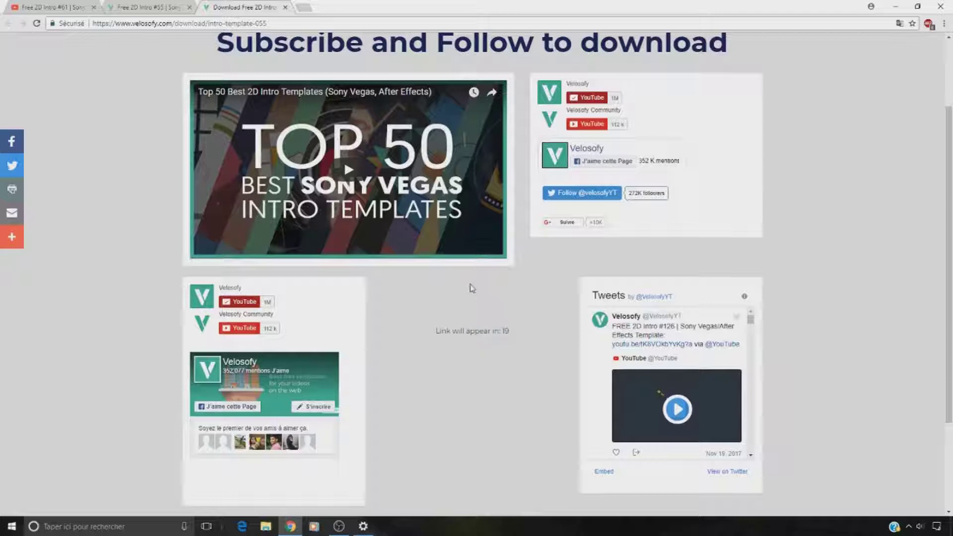
scroll(819, 322, up, 3)
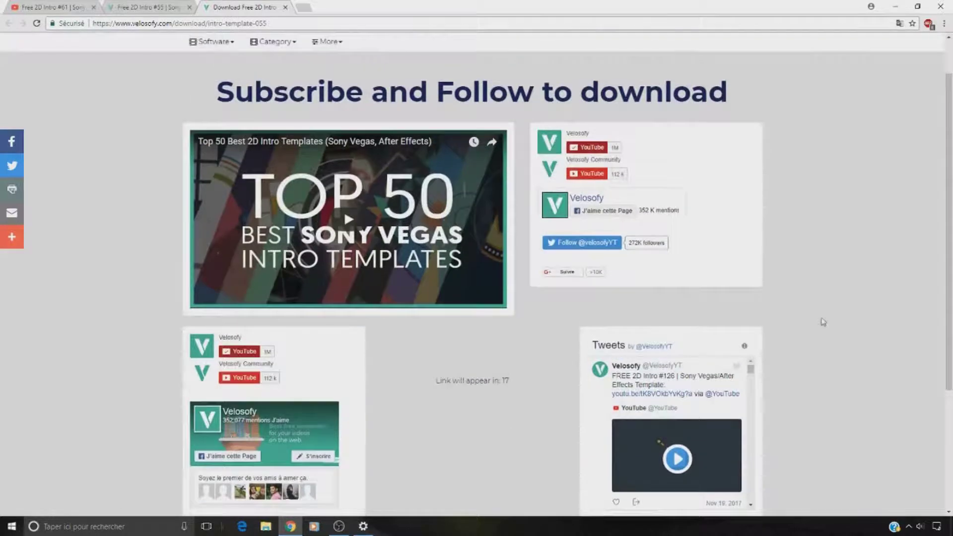
- Open the browser's download list in its own tab and return to the Velosofy download page
key(ctrl+j)
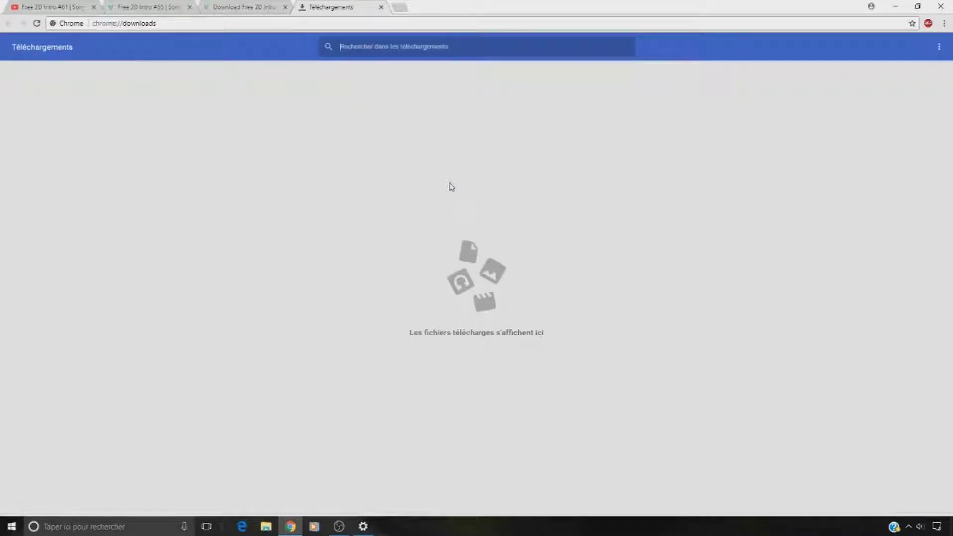
click(268, 5)
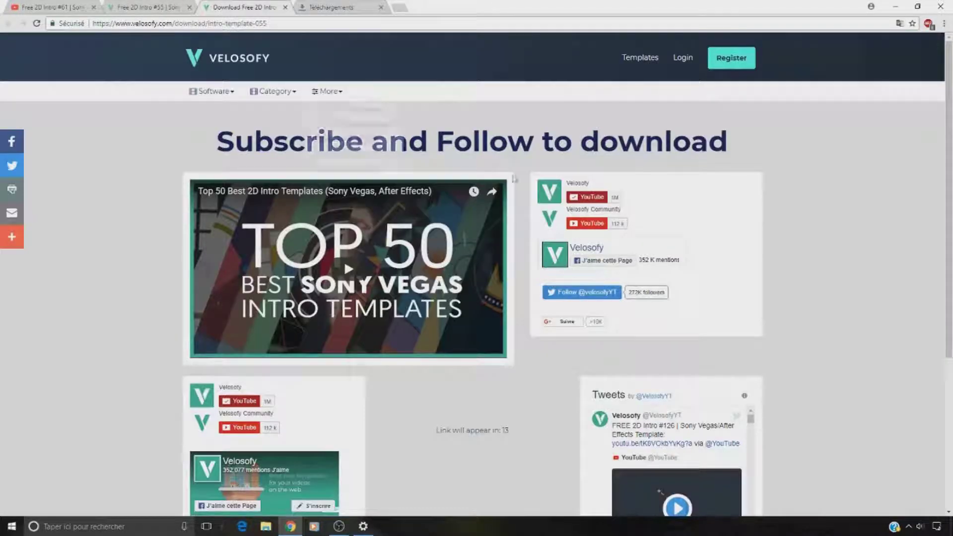
scroll(549, 365, down, 2)
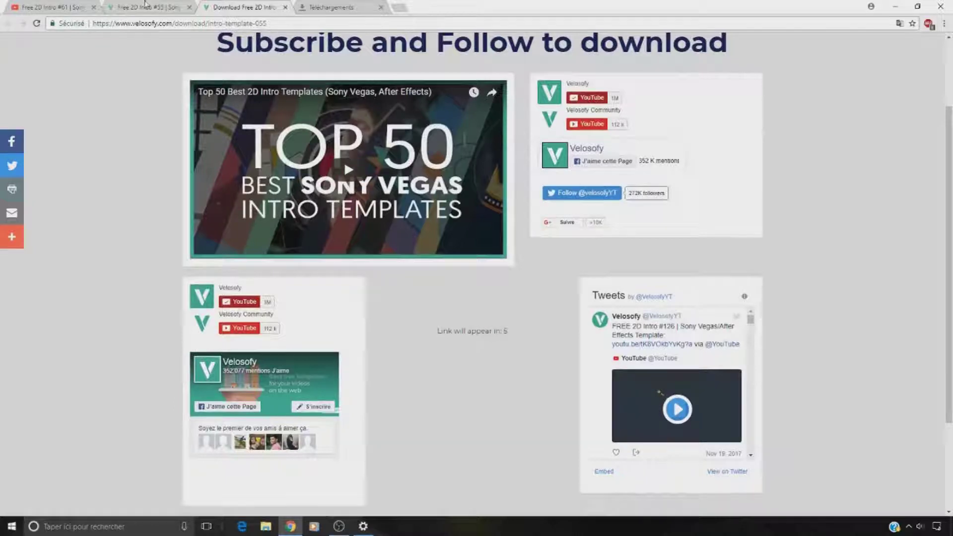
- Close the Velosofy Intro #55 template page and the YouTube Intro #61 tab, keeping the download page open
click(144, 7)
click(190, 7)
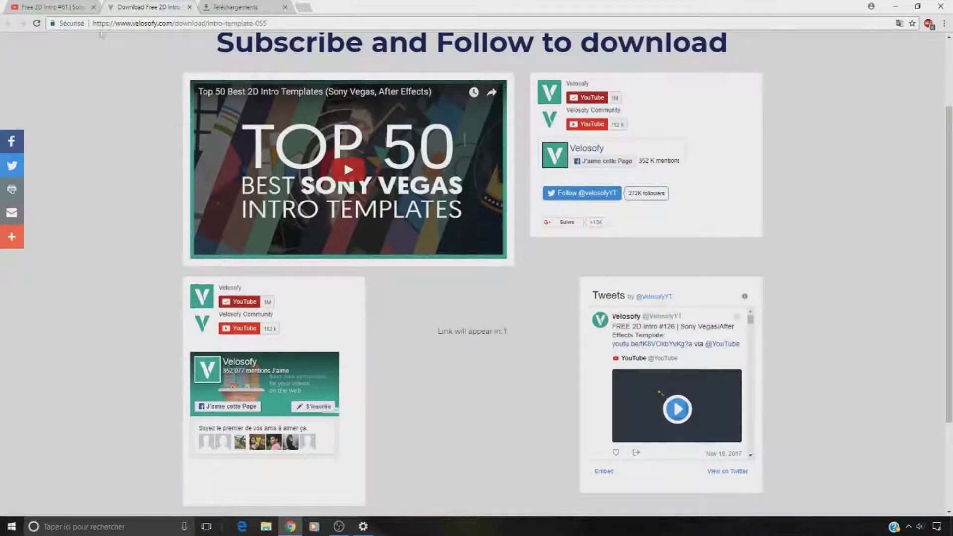
click(65, 5)
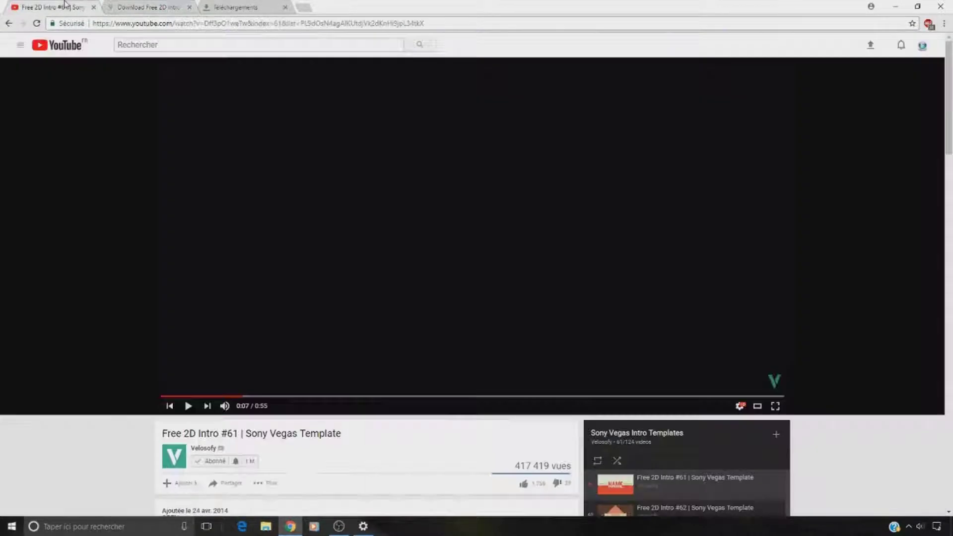
click(94, 7)
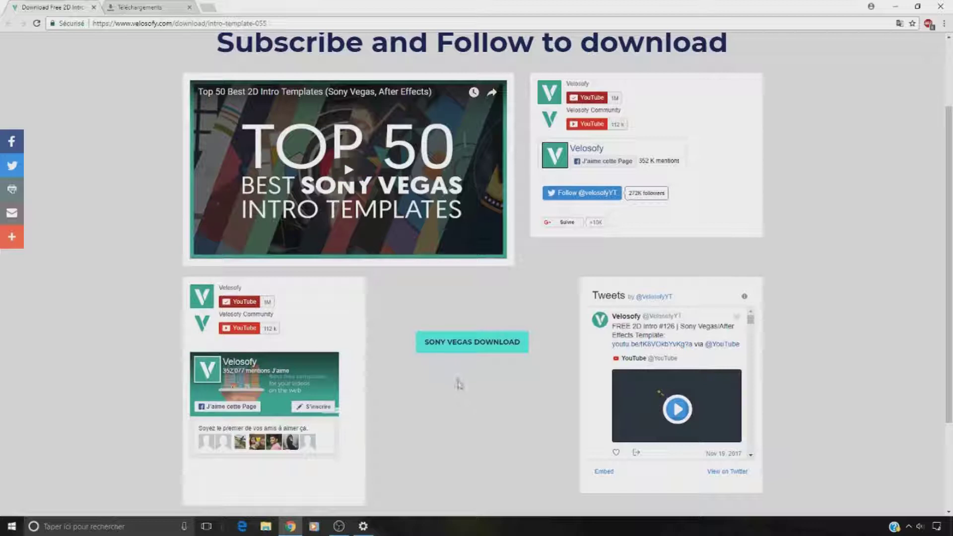
- Download Sv_intro55_by_Velosofy.zip from MediaFire through the Sony Vegas download link, and close the leftover web tabs and download bar
click(457, 348)
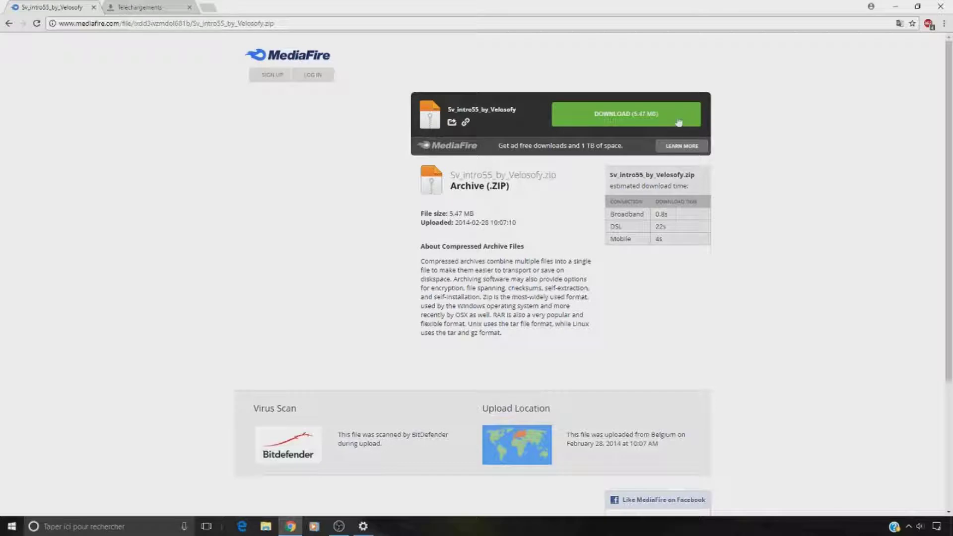
click(622, 118)
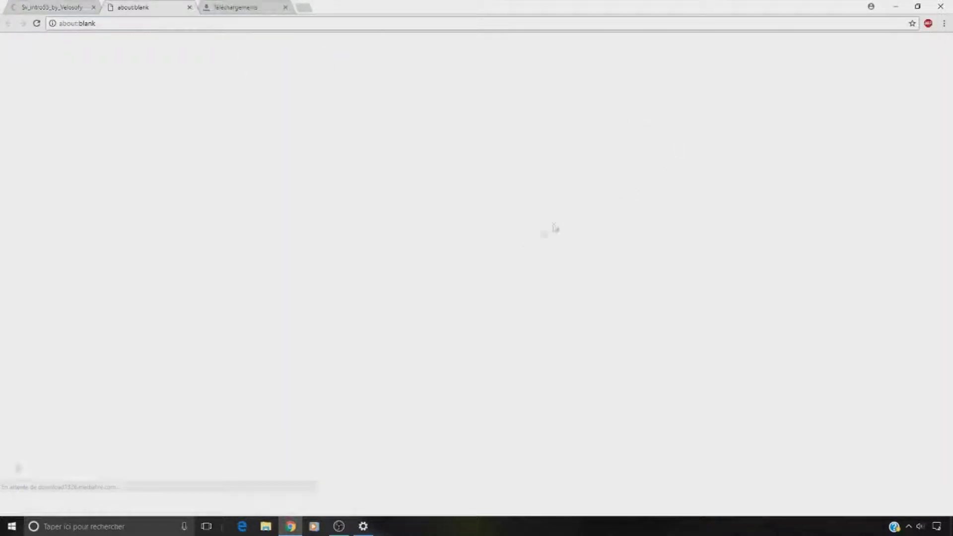
click(190, 7)
click(93, 7)
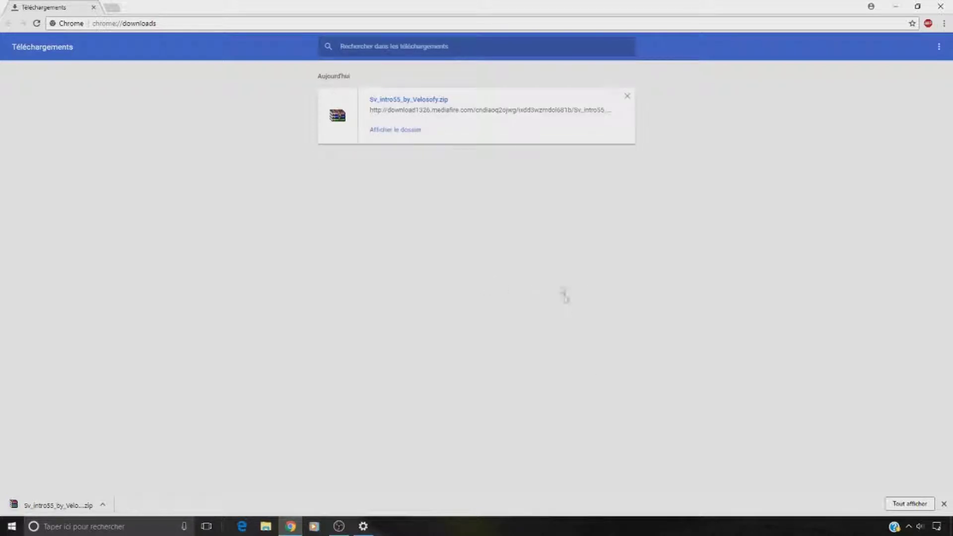
click(944, 505)
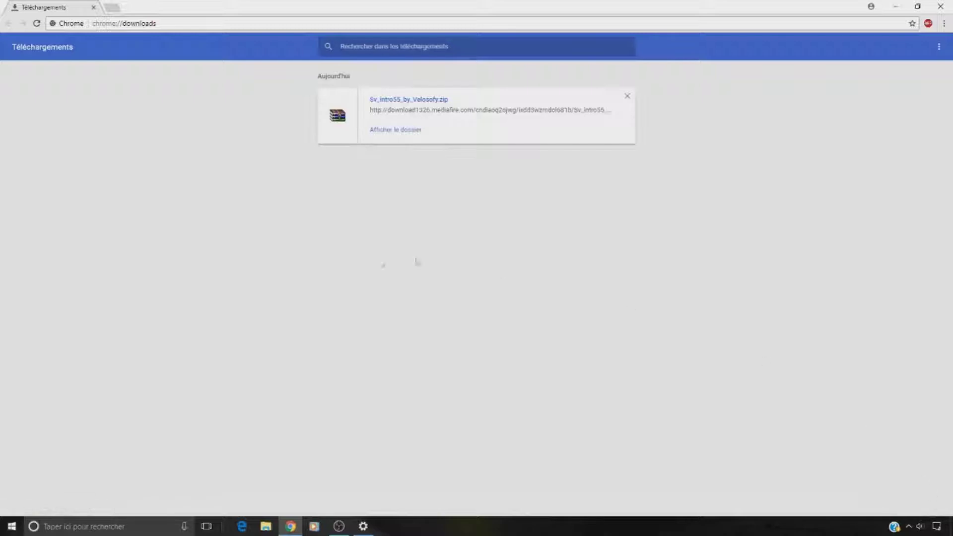
- Minimize the browser and open the Téléchargements folder in File Explorer
click(898, 8)
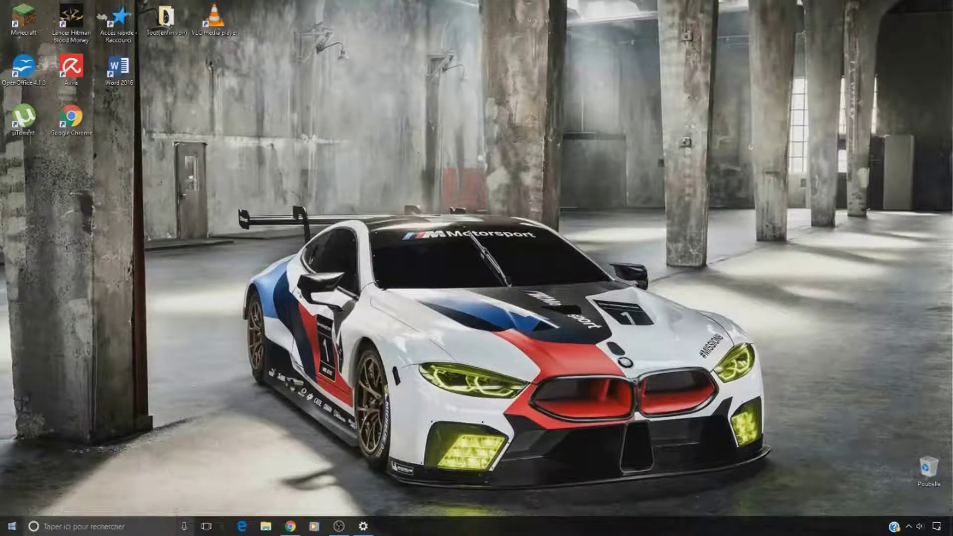
key(super)
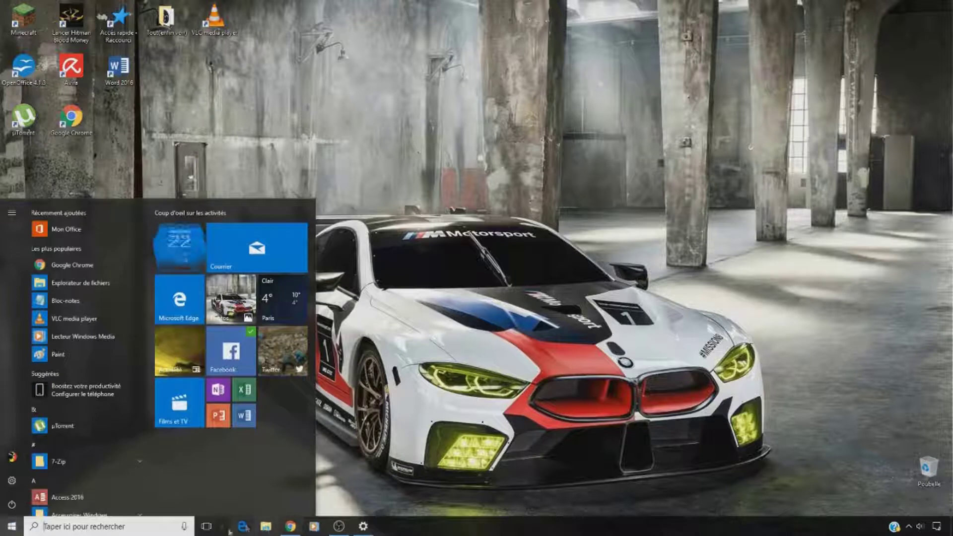
click(267, 528)
click(267, 528)
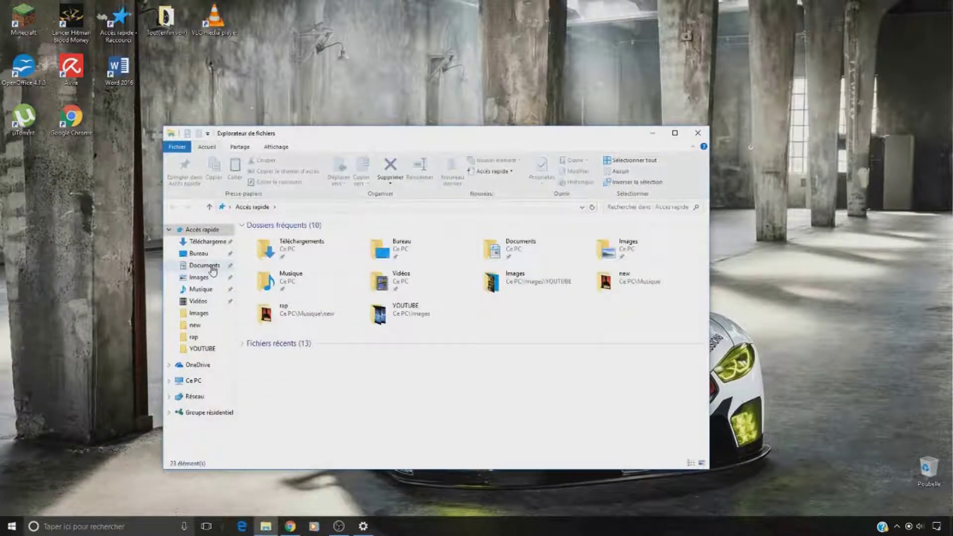
click(204, 242)
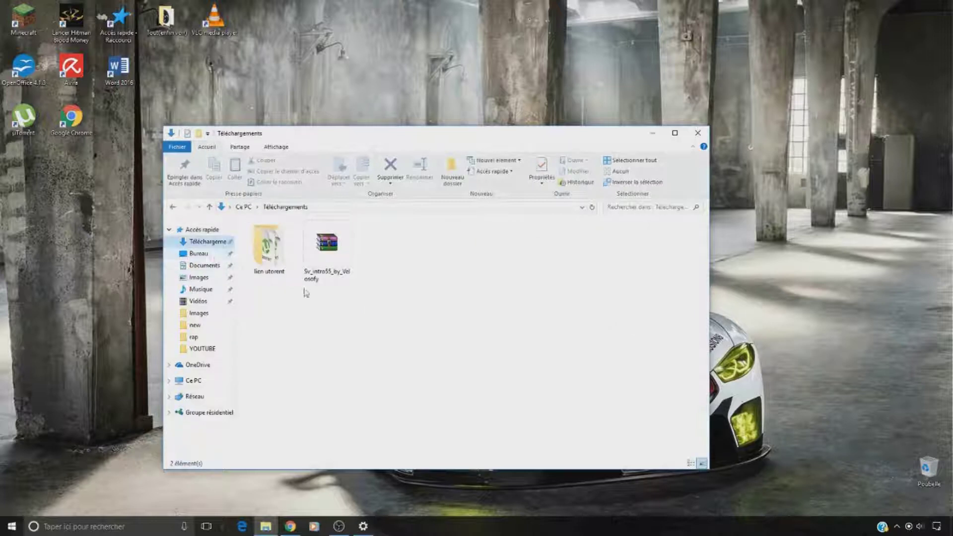
- Move the Sv_intro55_by_Velosofy archive from Téléchargements to the desktop beside the upper pillar, closing the folder window
click(335, 268)
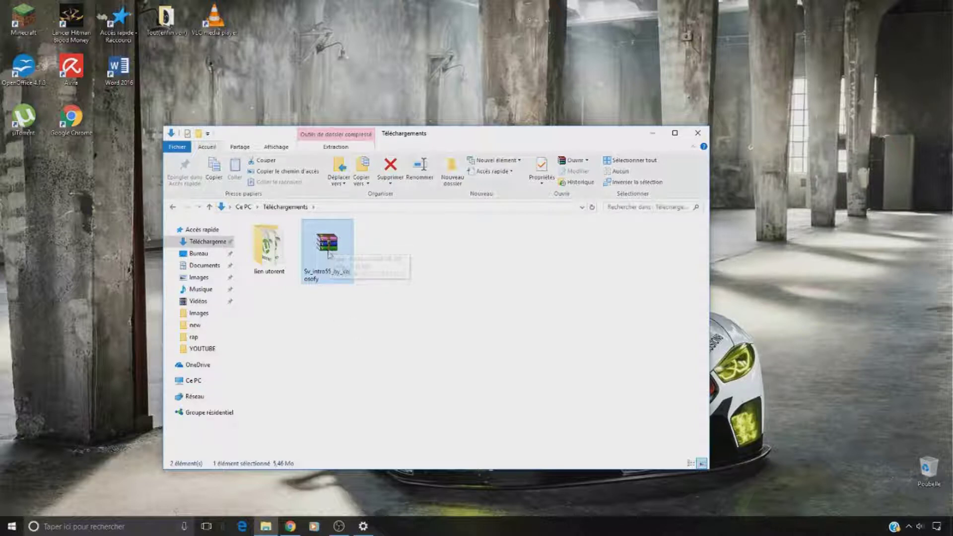
drag(327, 248, 807, 252)
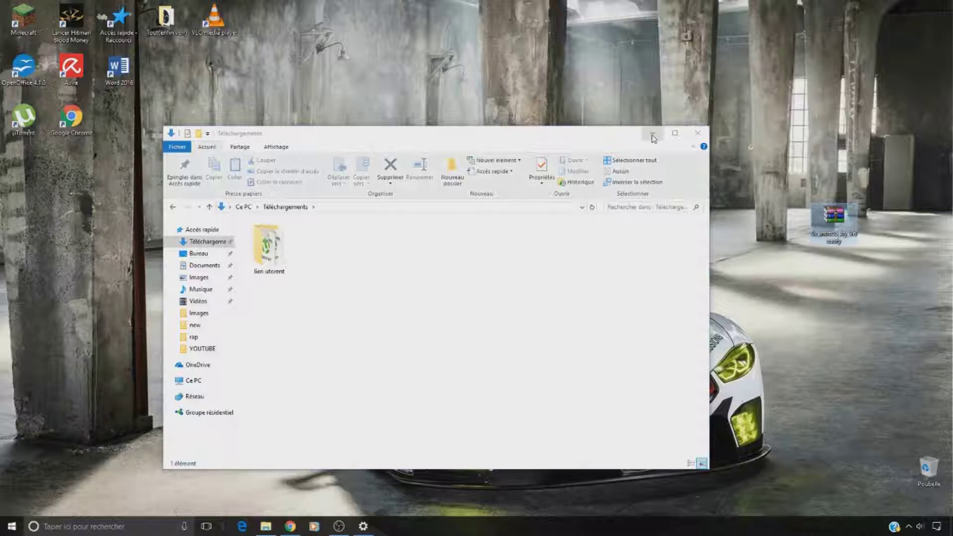
click(698, 134)
drag(834, 216, 700, 157)
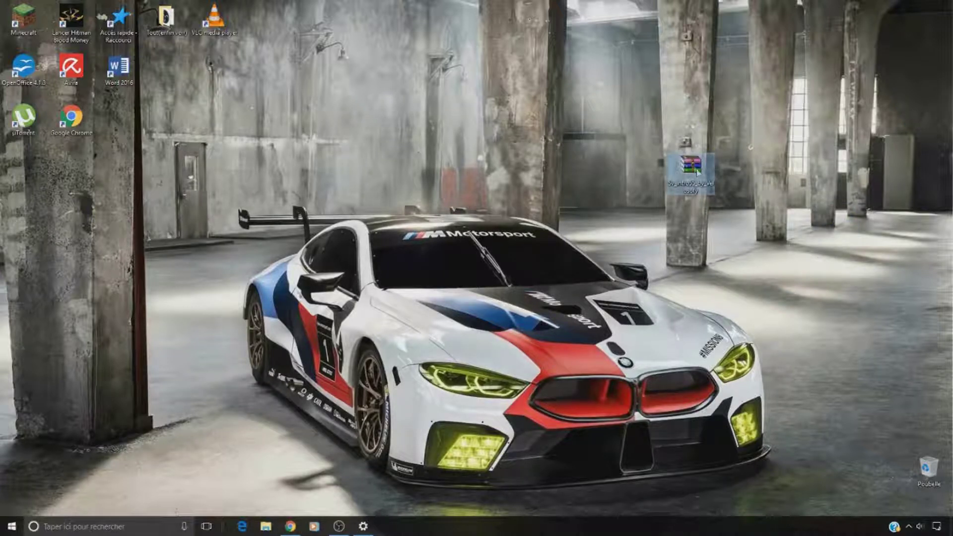
- Extract the Sv_intro55_by_Velosofy archive with WinRAR to its own folder on the desktop, keeping the default extraction options
right_click(698, 172)
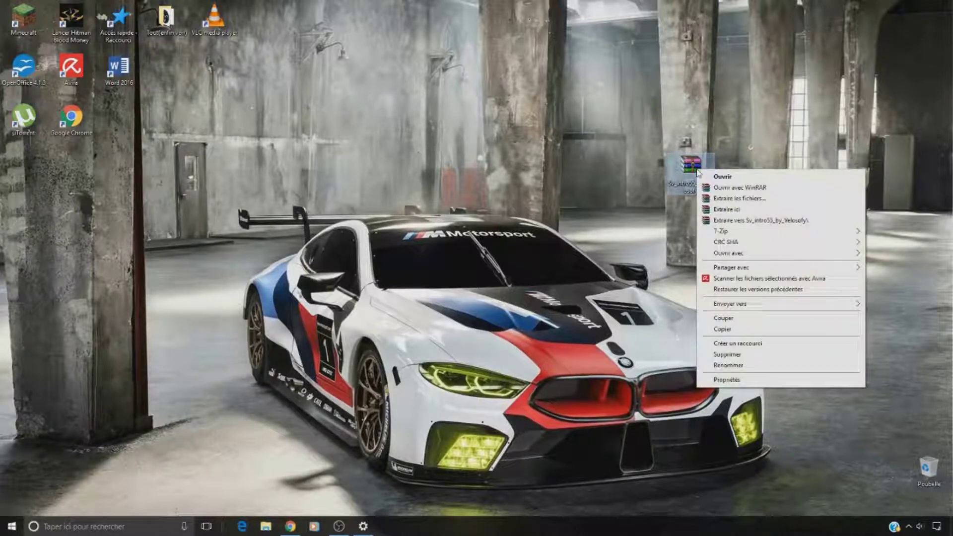
click(718, 199)
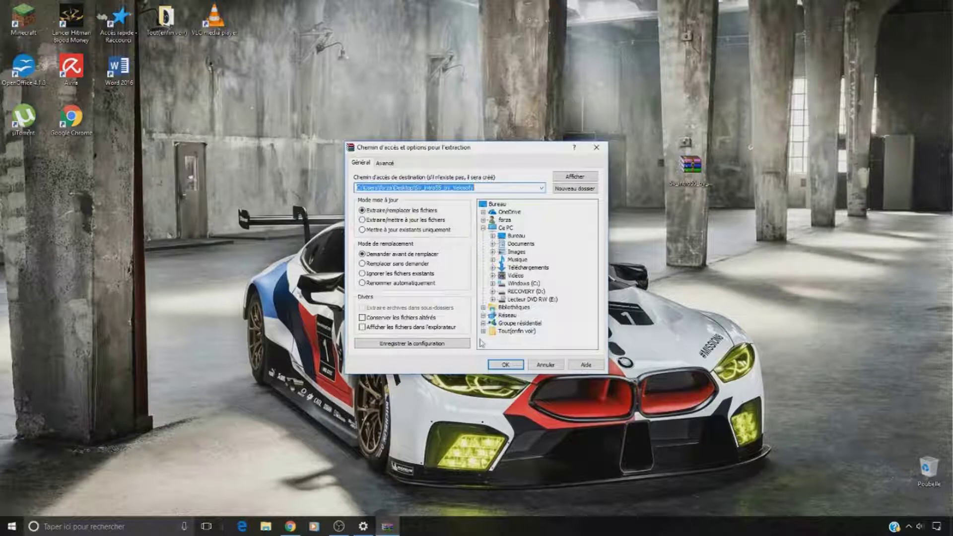
click(506, 364)
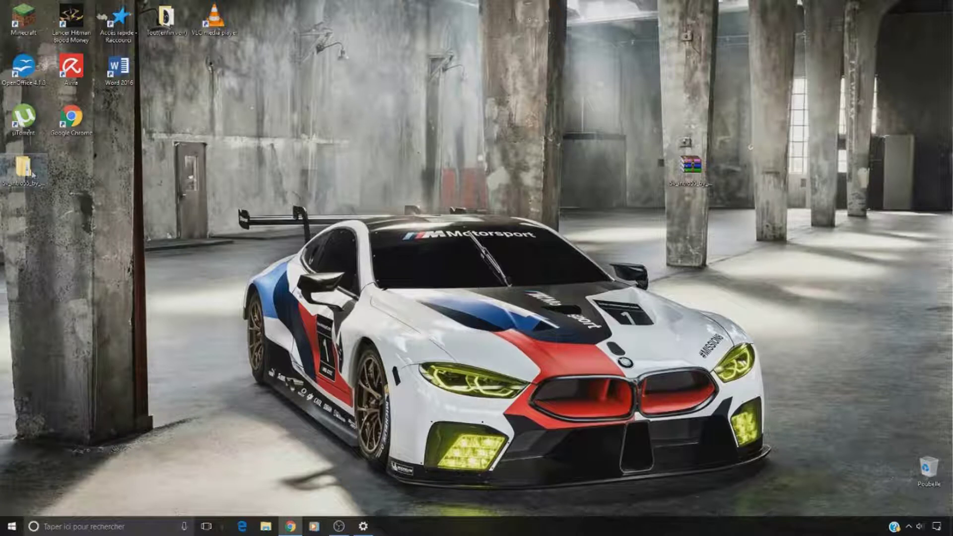
- Move the extracted folder to the middle of the desktop and line the archive up in the same row
click(52, 208)
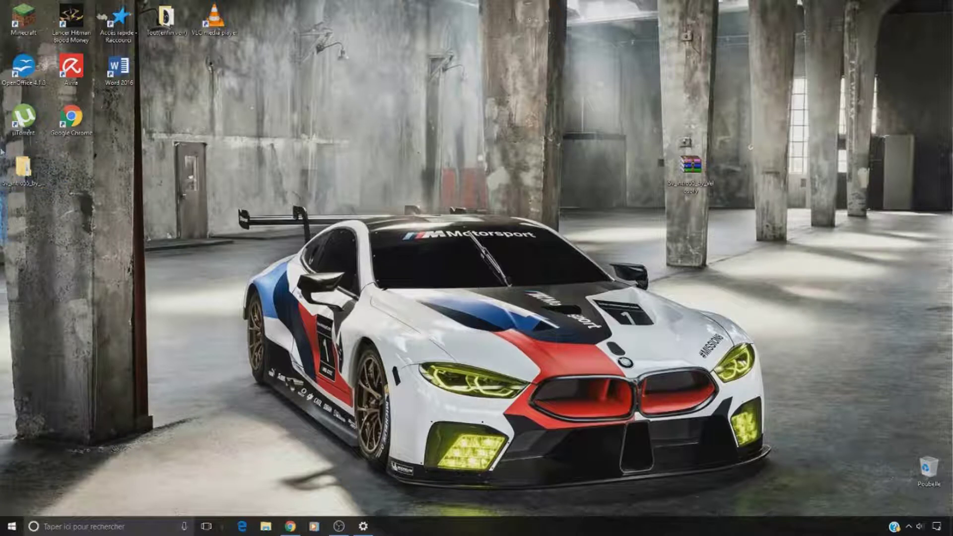
drag(22, 168, 498, 117)
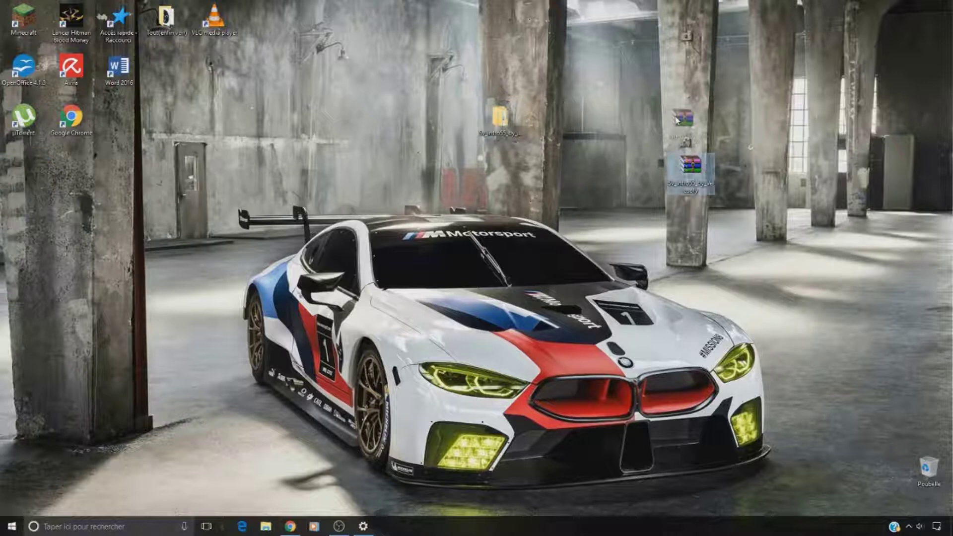
drag(674, 123, 676, 122)
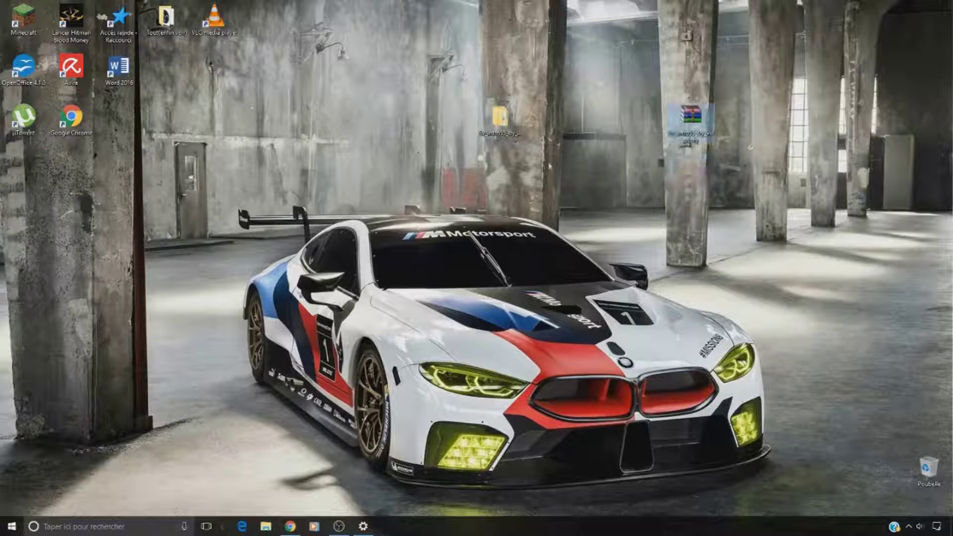
- Open the OpenThis project from the extracted 2dintro55 folder in VEGAS Pro and close the folder window
click(500, 120)
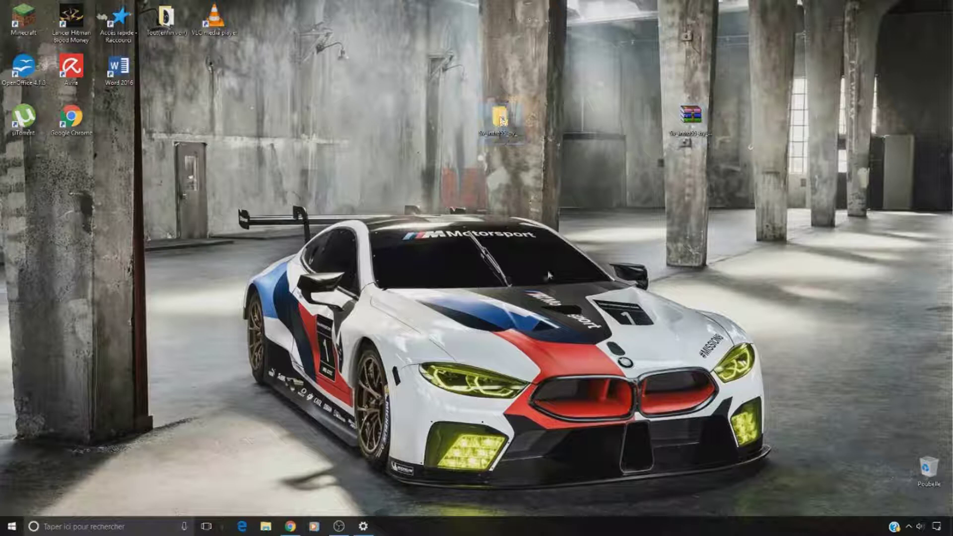
key(Return)
double_click(272, 238)
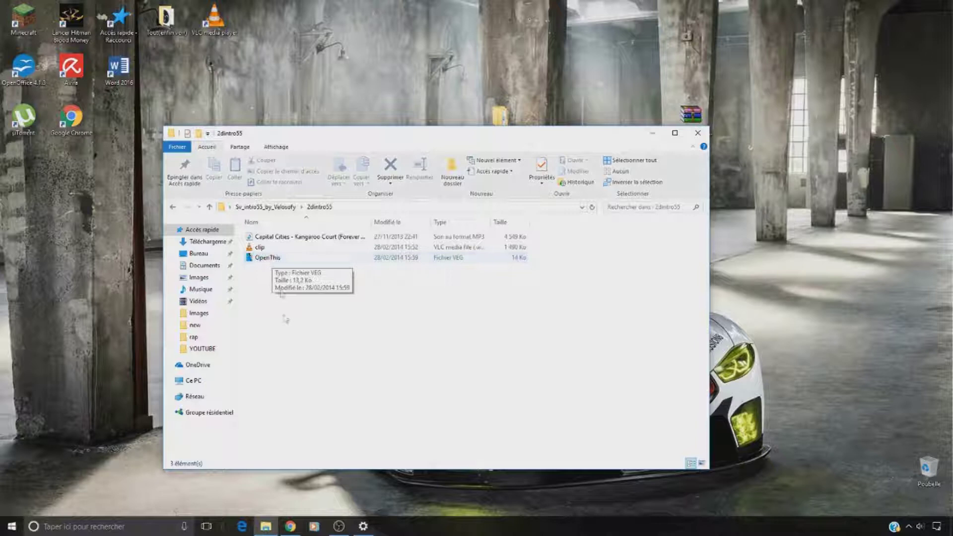
double_click(273, 258)
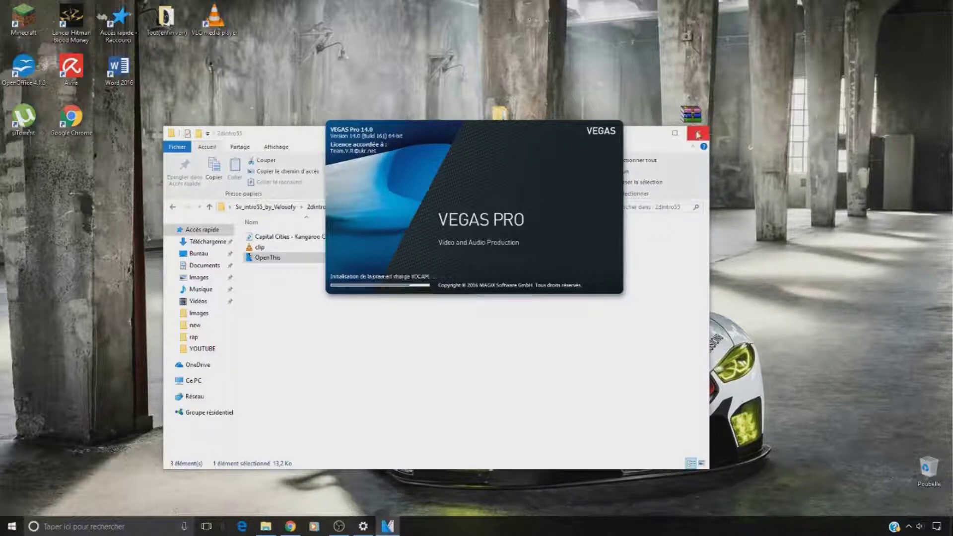
click(695, 134)
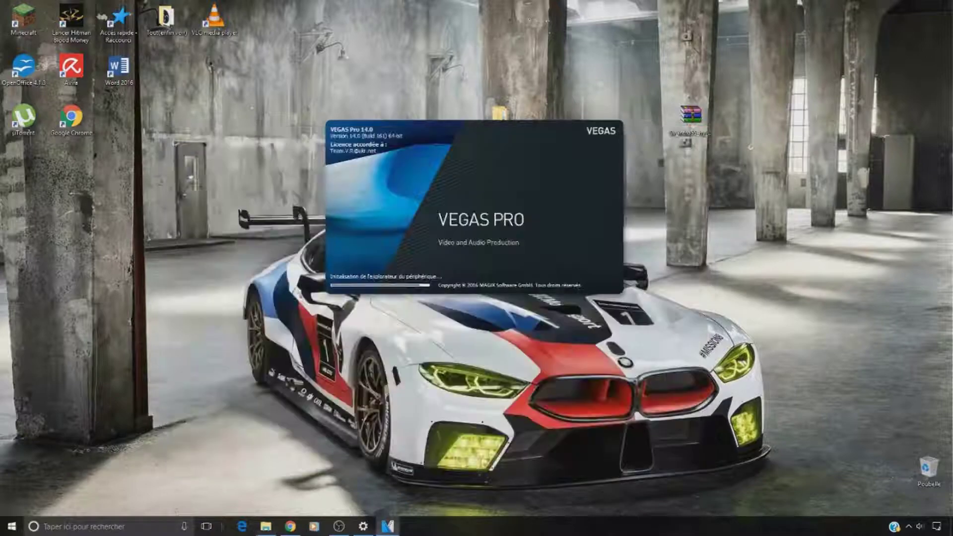
click(290, 526)
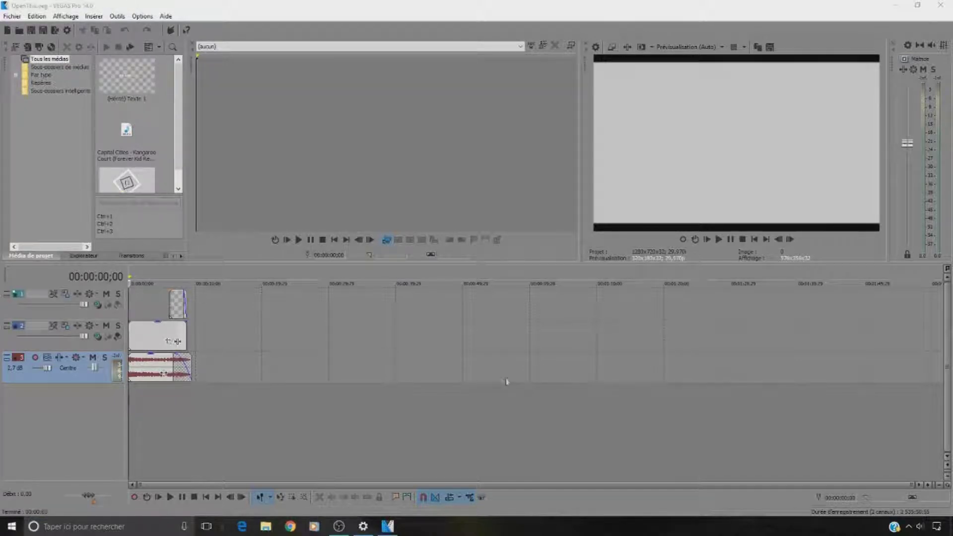
- Play the intro project from the start through to its end to preview it
click(158, 498)
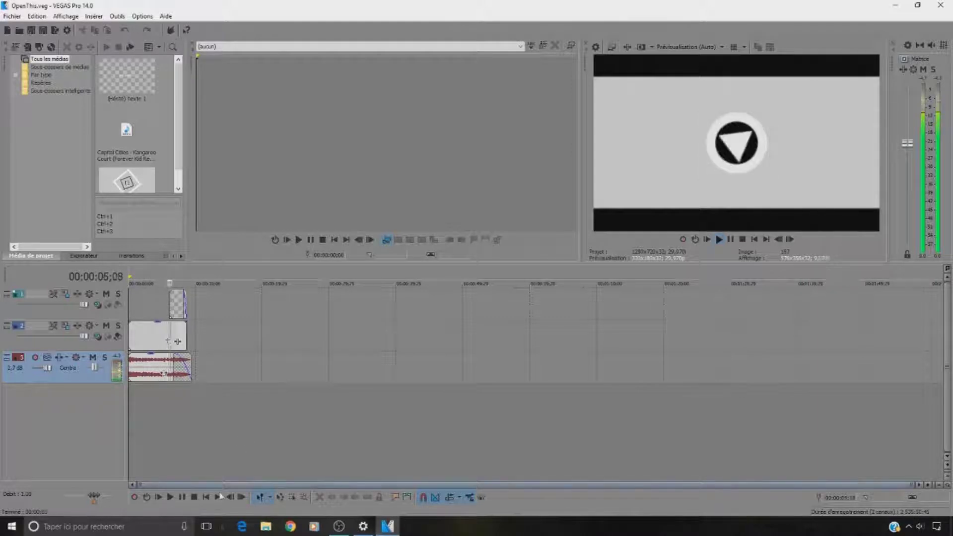
click(182, 501)
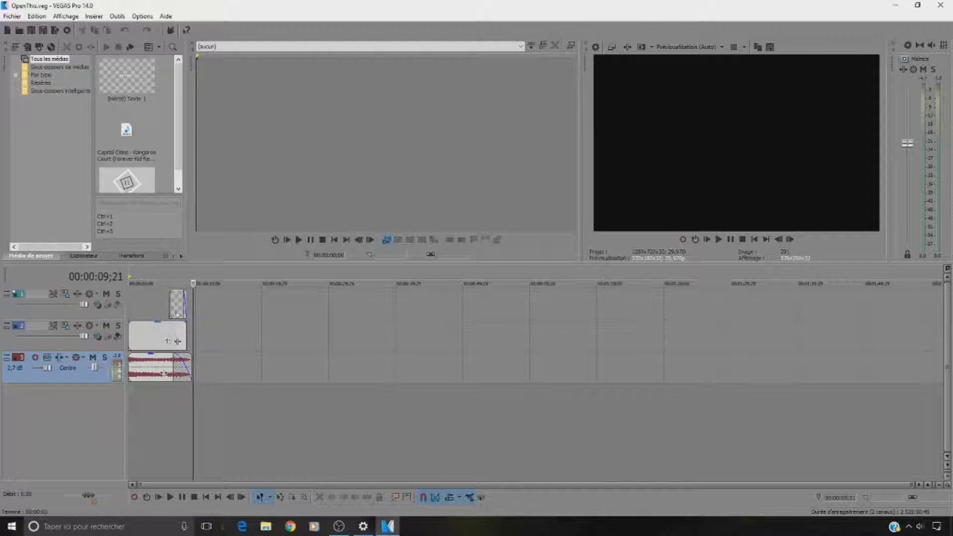
click(178, 301)
right_click(178, 301)
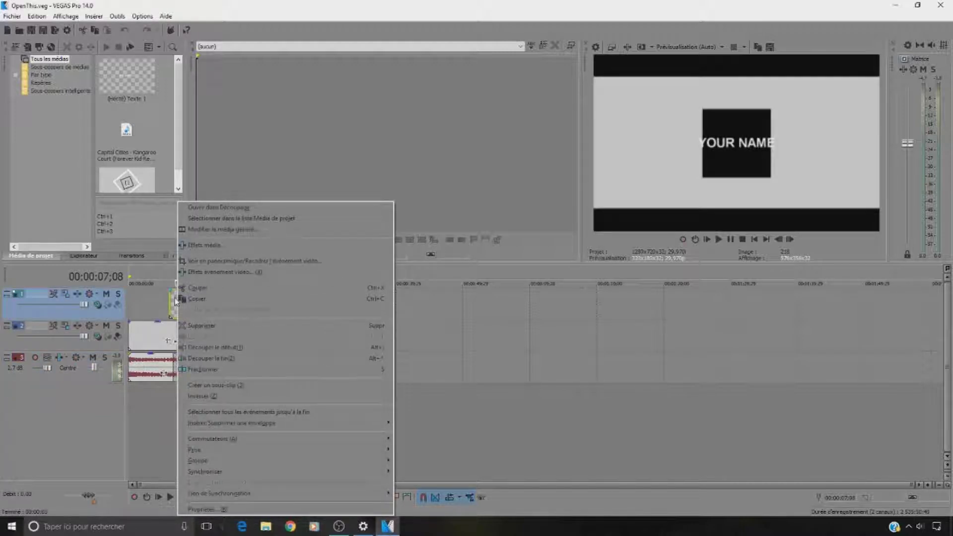
key(Escape)
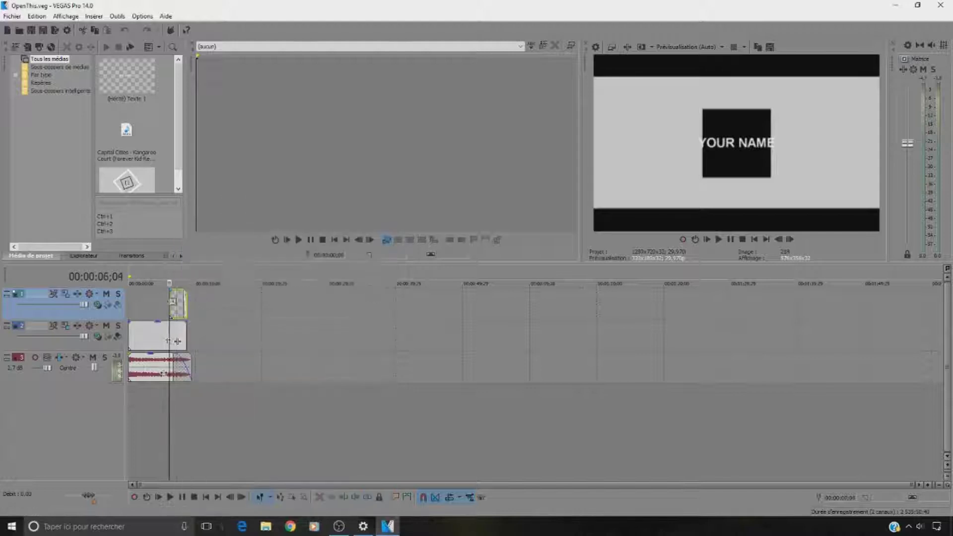
click(323, 419)
- Edit the generated media of the text event on the first track, replacing YOUR NAME with the channel name
click(176, 295)
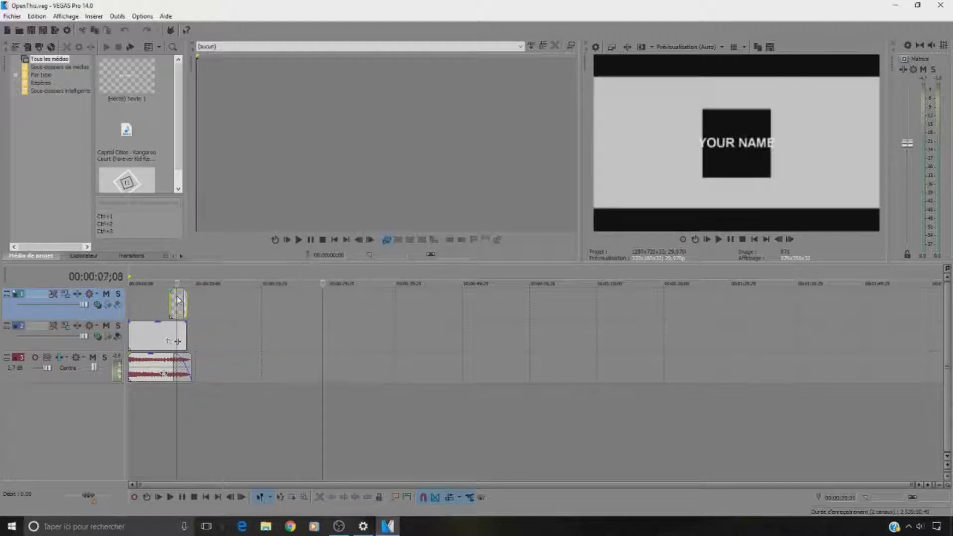
right_click(179, 301)
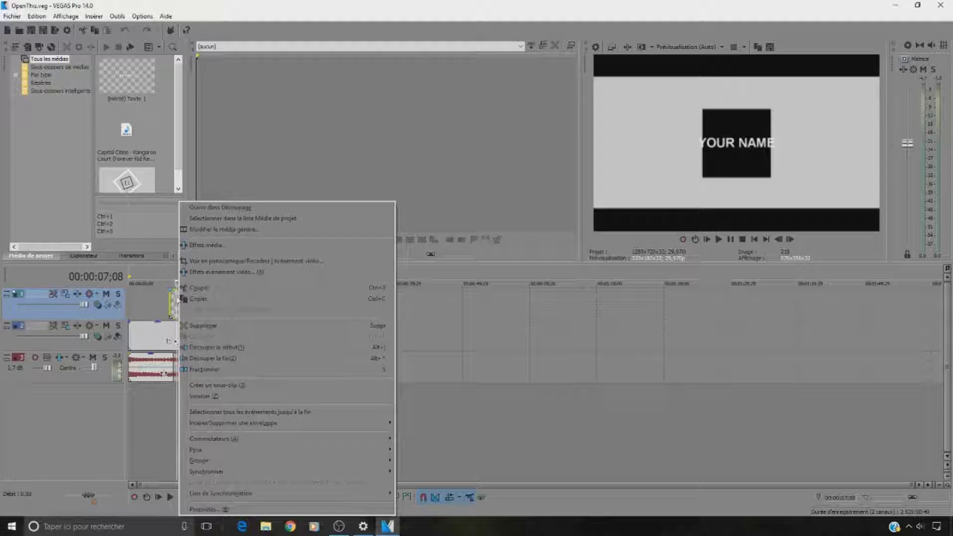
click(208, 231)
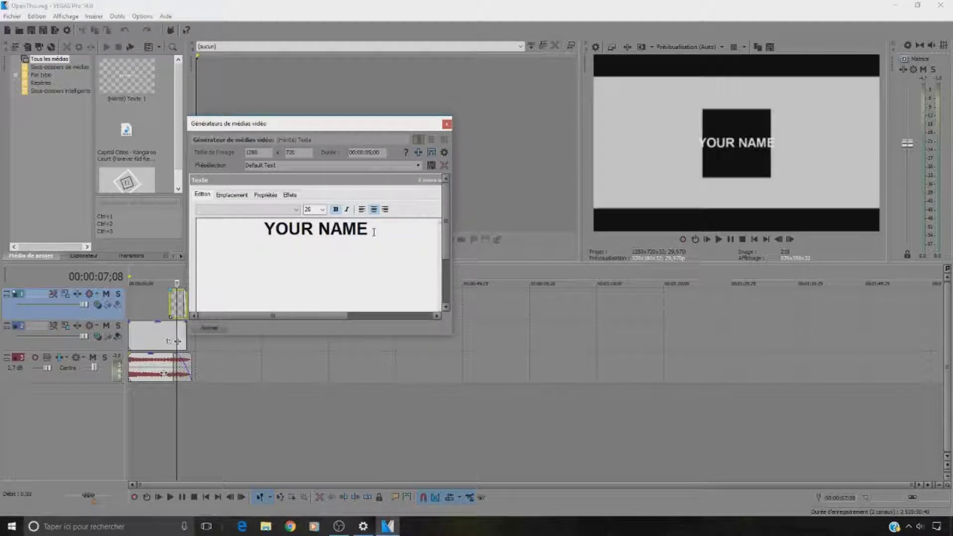
drag(371, 232, 250, 226)
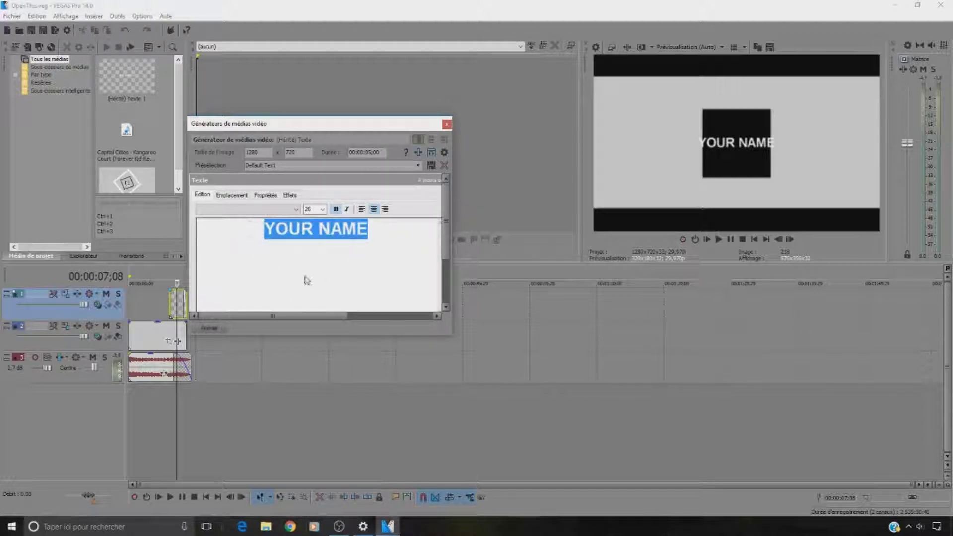
key(Delete)
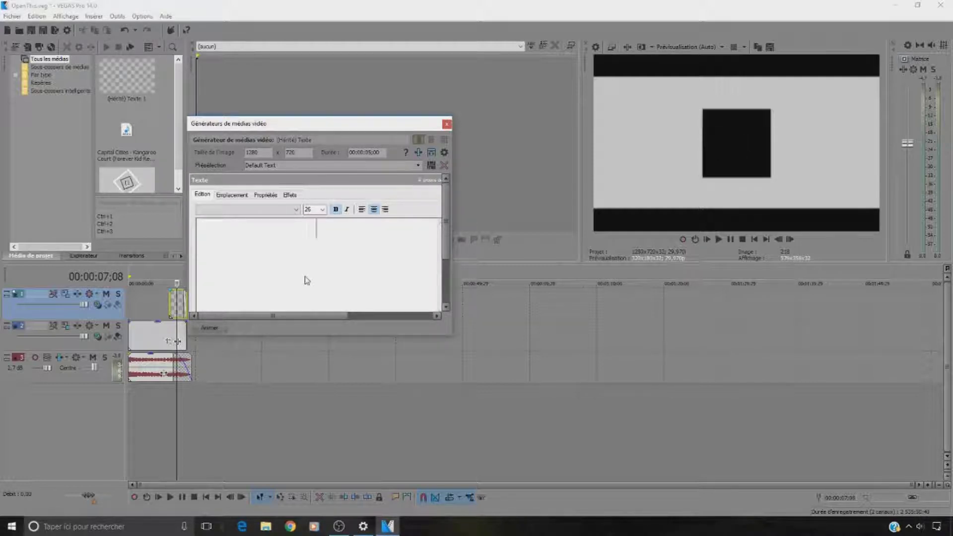
text(Forza Bastoun)
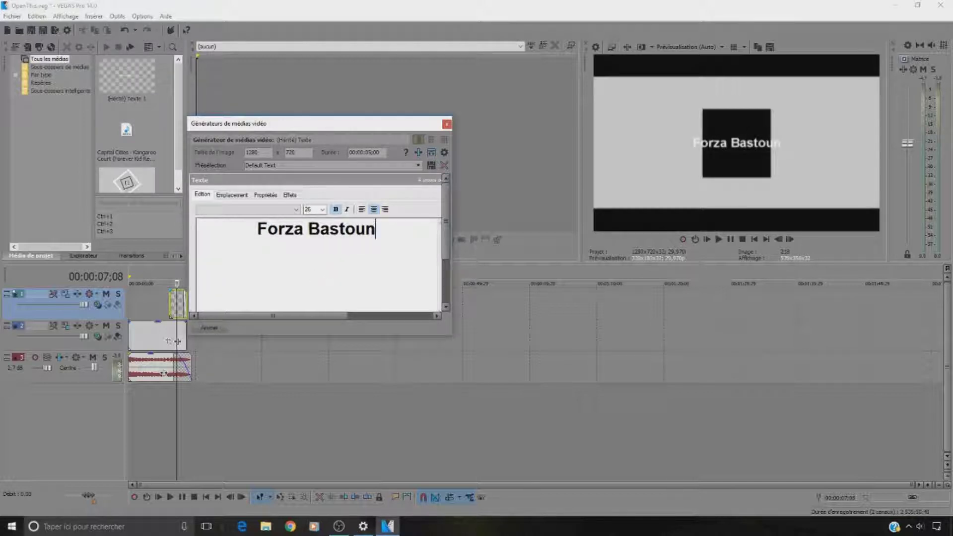
- Change the font of the whole title text to PMingLiU-ExtB
triple_click(228, 230)
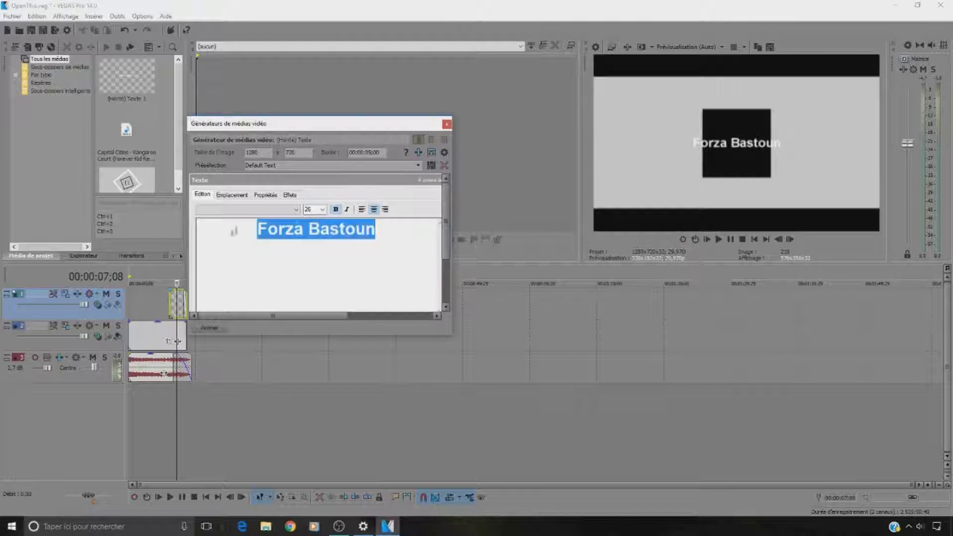
click(296, 210)
scroll(297, 264, down, 5)
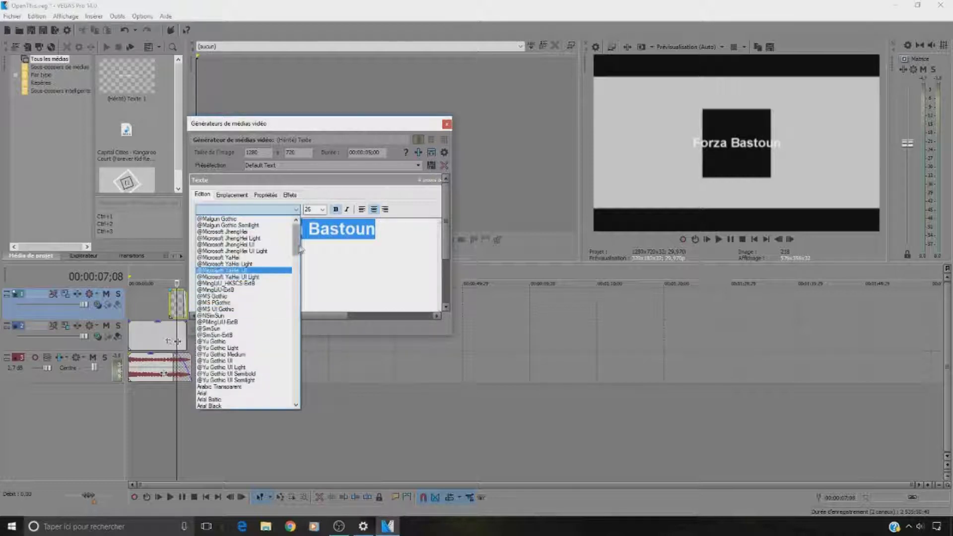
scroll(256, 285, down, 10)
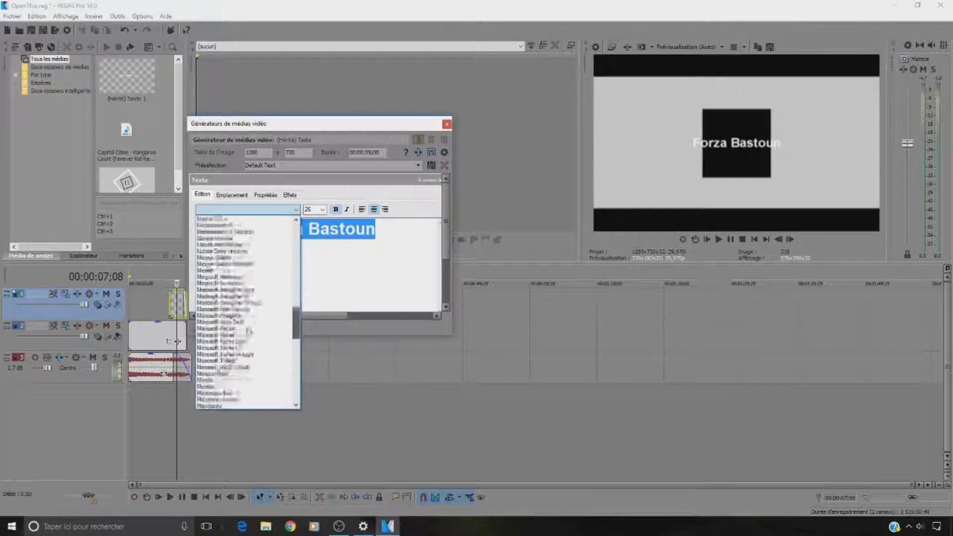
scroll(256, 285, down, 15)
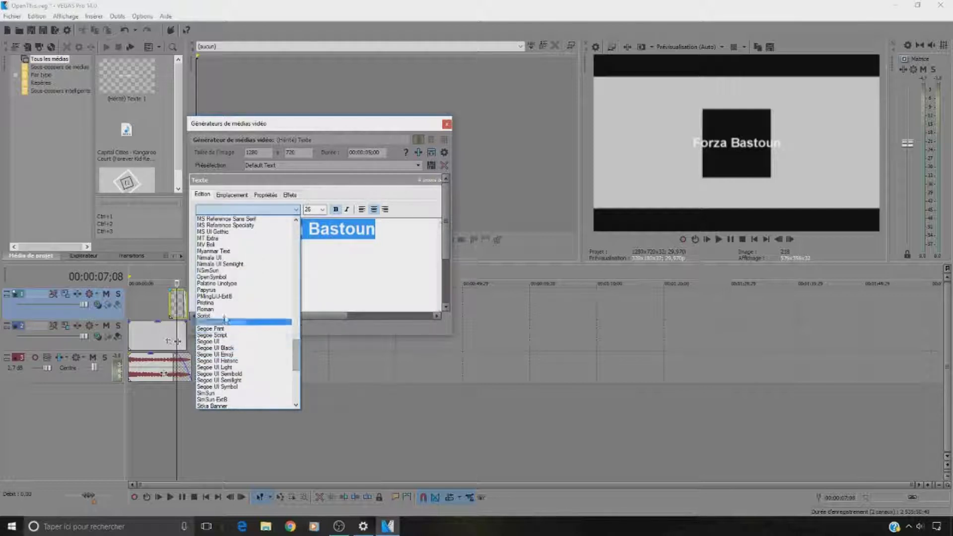
click(216, 296)
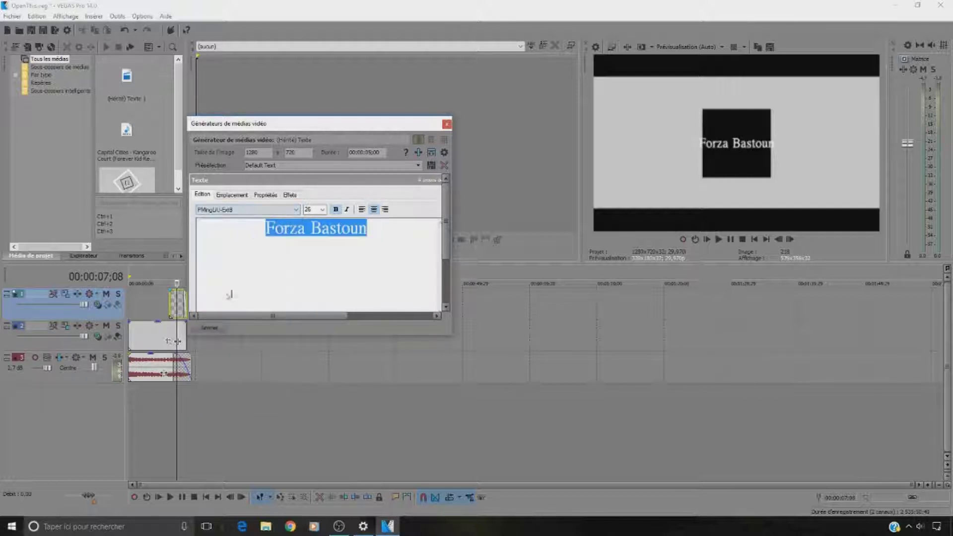
- Try font sizes 504, 90, 18 and 20 on the title text to fit it inside the black square
click(322, 209)
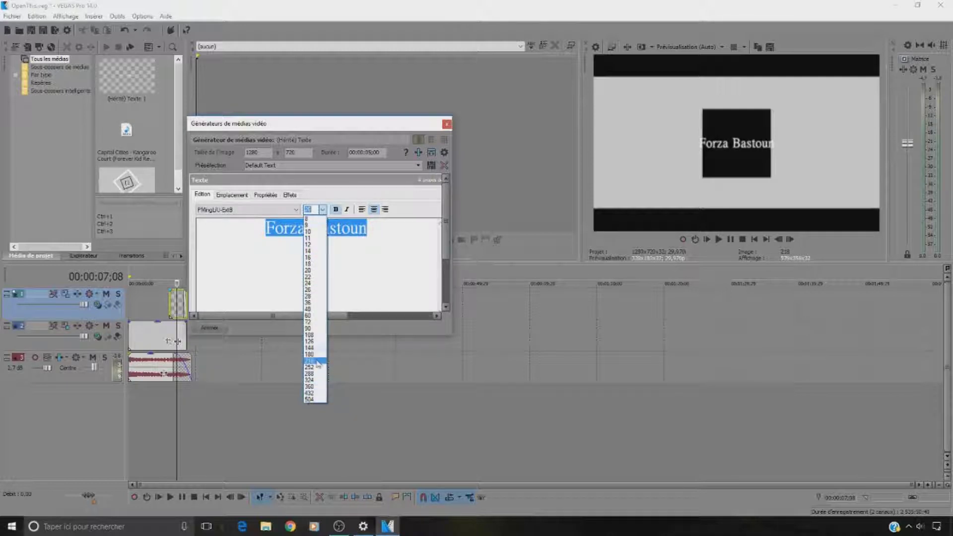
click(313, 399)
click(323, 209)
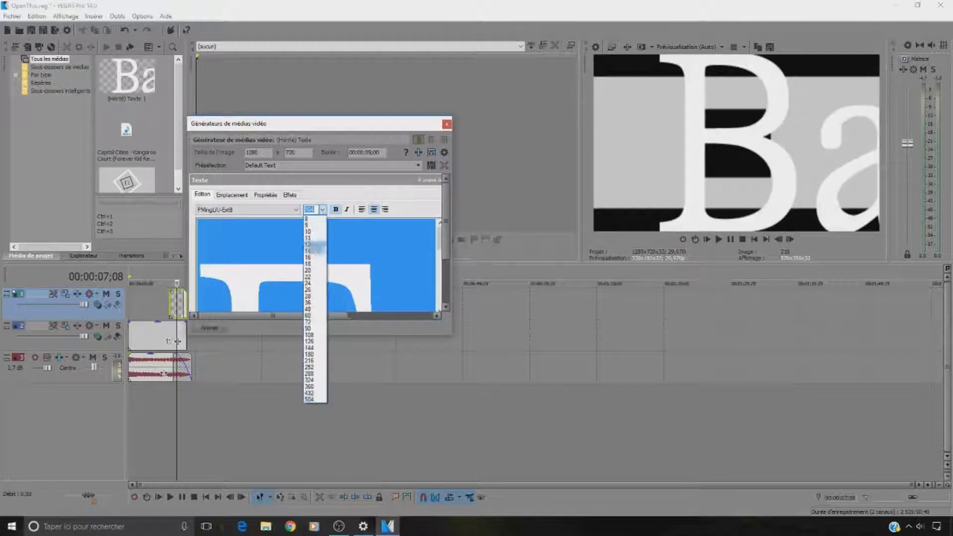
click(313, 329)
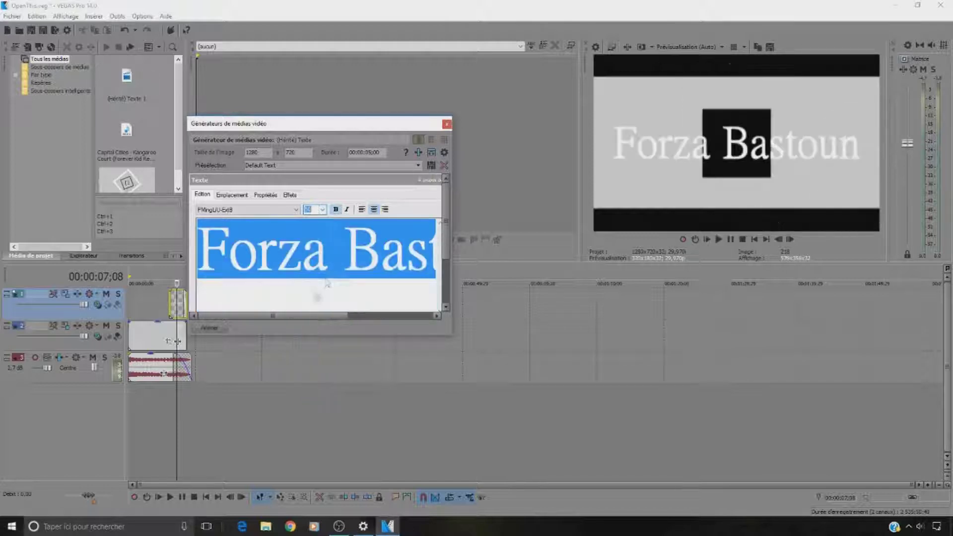
click(322, 209)
click(311, 269)
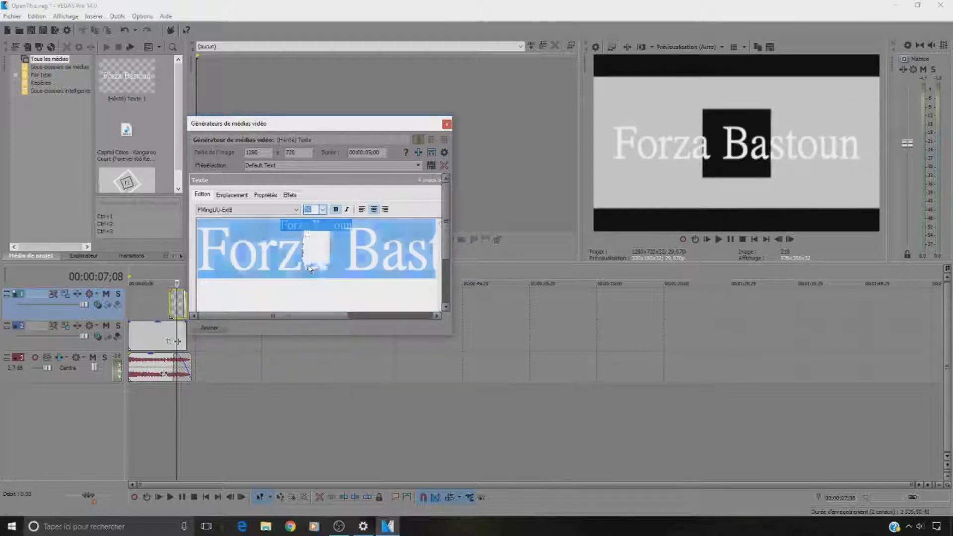
click(322, 209)
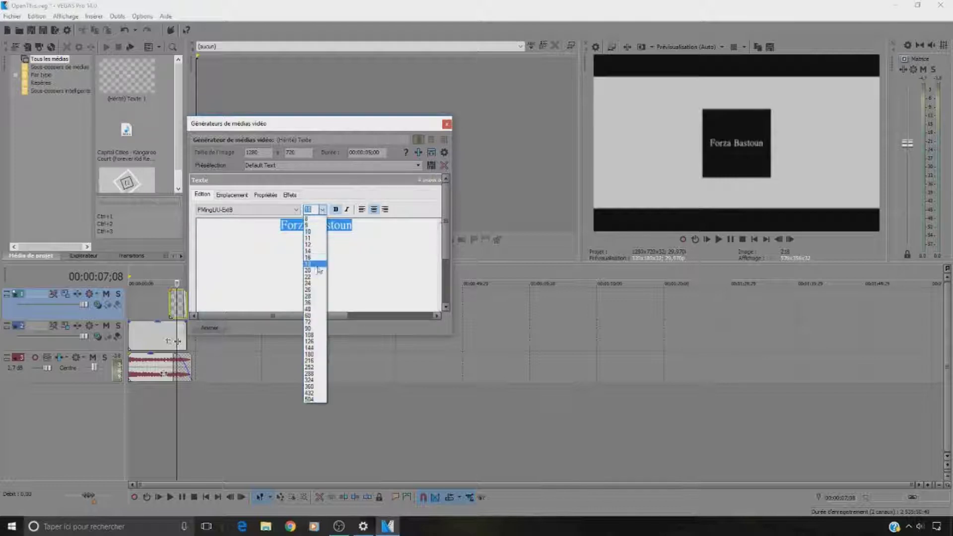
click(315, 276)
- Set the title text's font size to 22 and make it italic
click(322, 209)
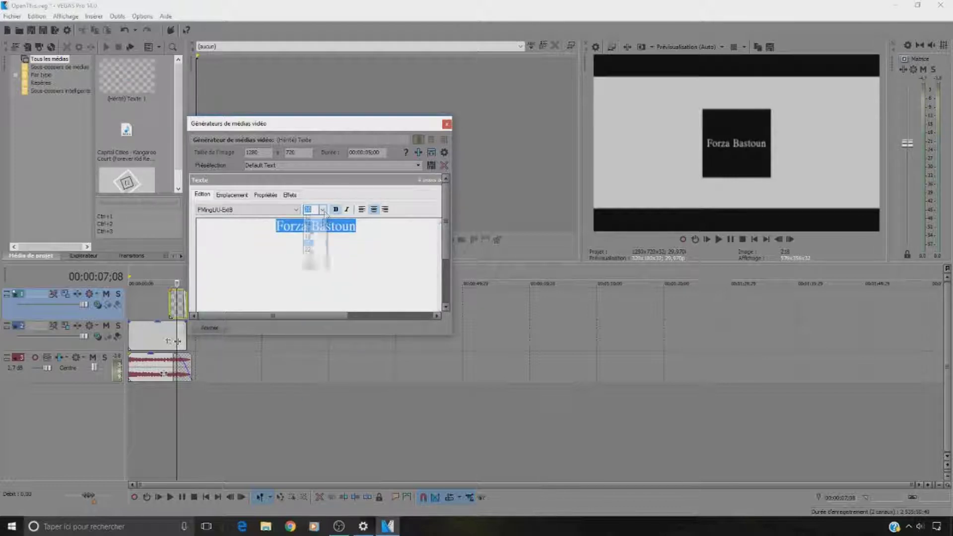
click(314, 279)
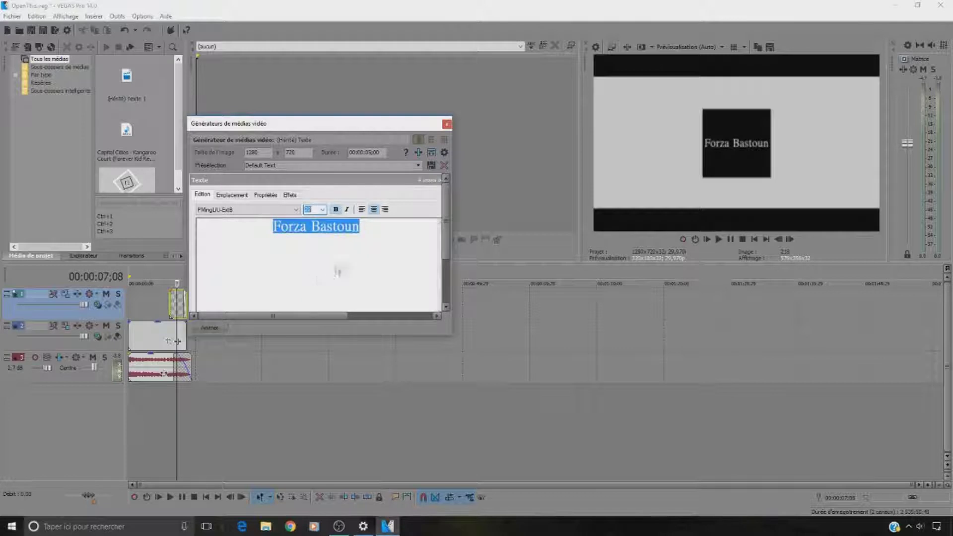
click(346, 209)
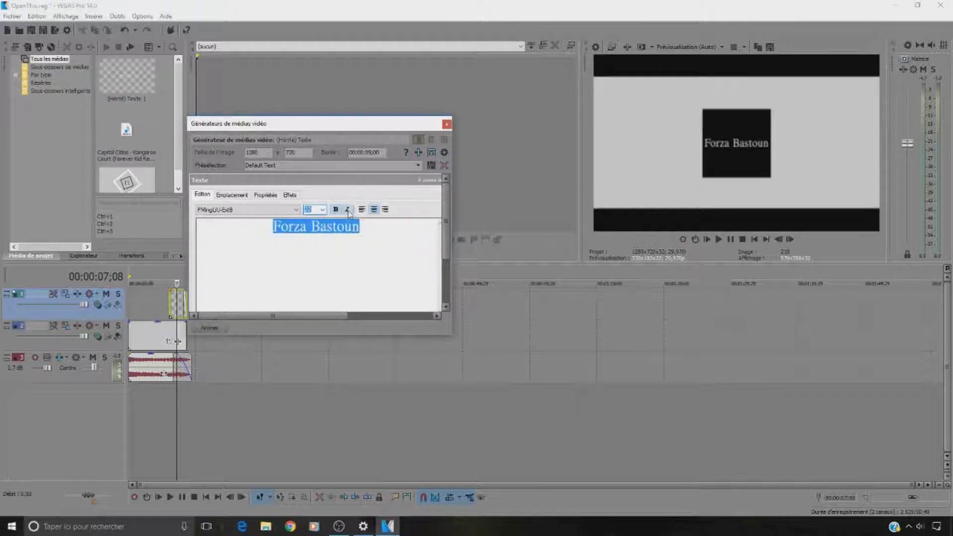
click(376, 247)
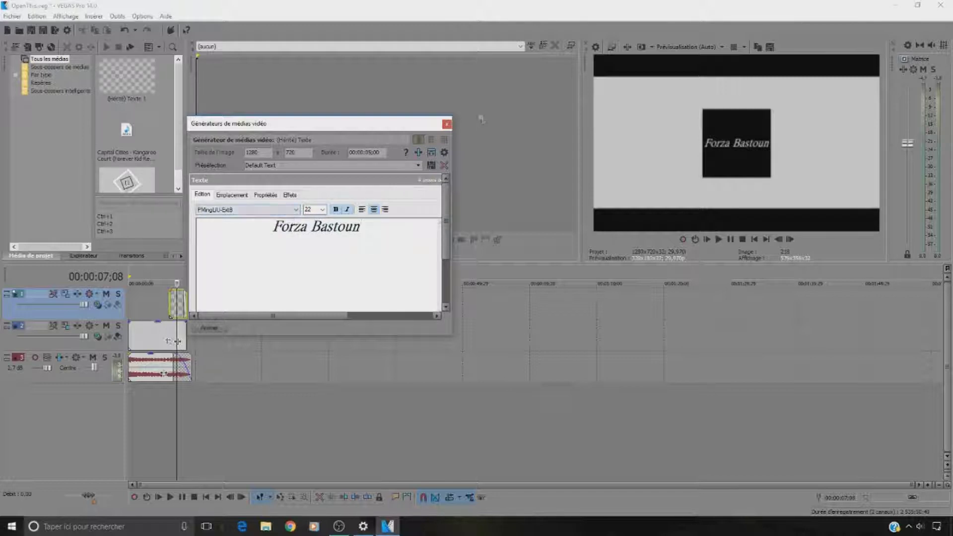
- Close the title text's media generator and play back the intro with the restyled title
click(446, 124)
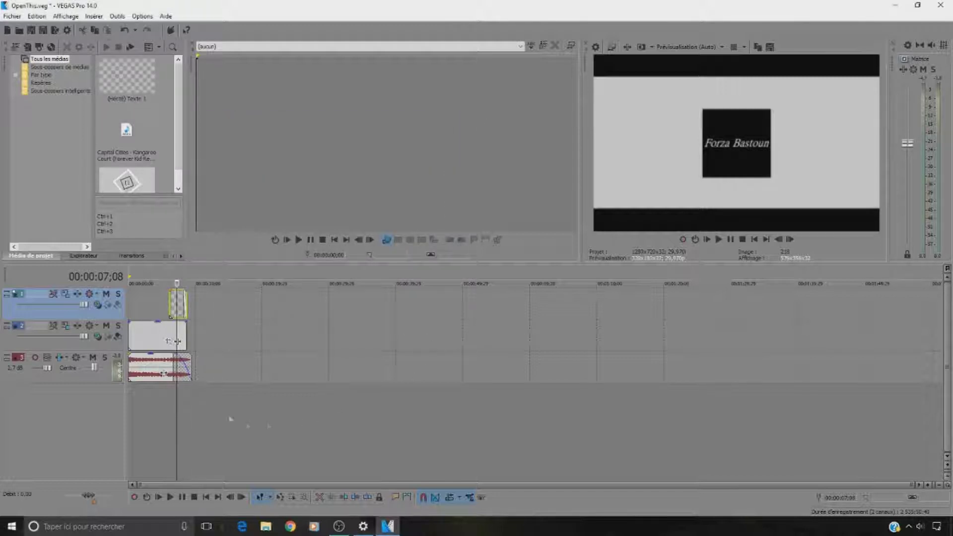
key(space)
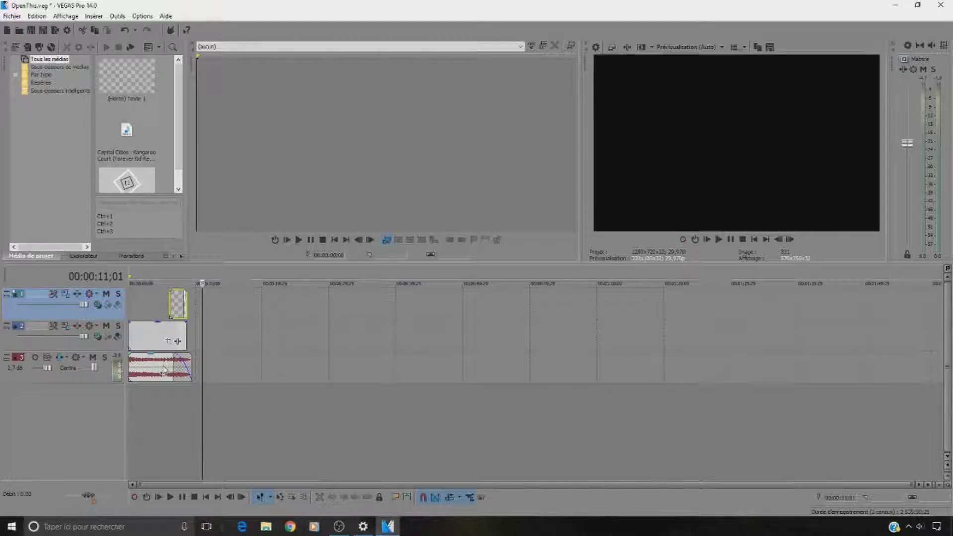
- Delete the original music event from the timeline and remove the Capitol Cities song from the project media
drag(163, 368, 303, 371)
right_click(295, 368)
click(294, 368)
right_click(294, 369)
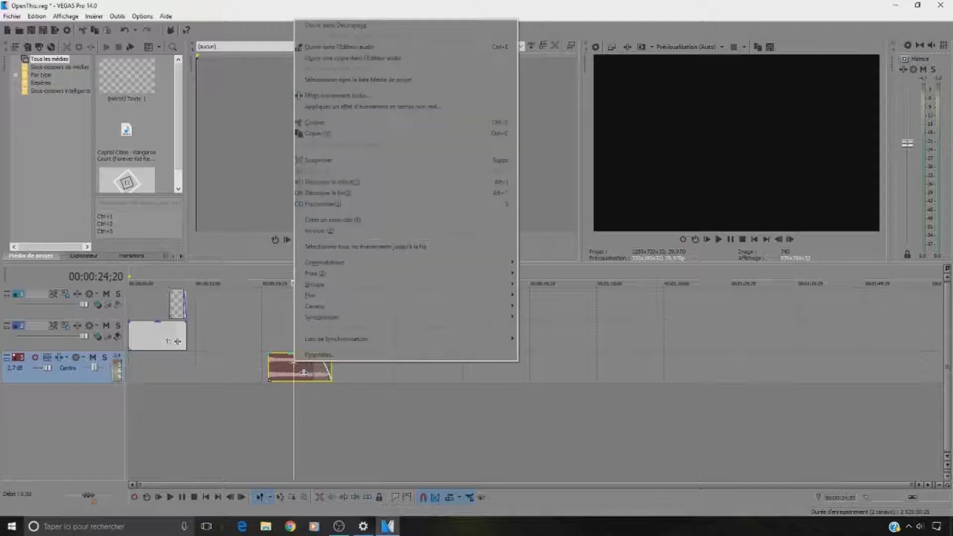
click(316, 182)
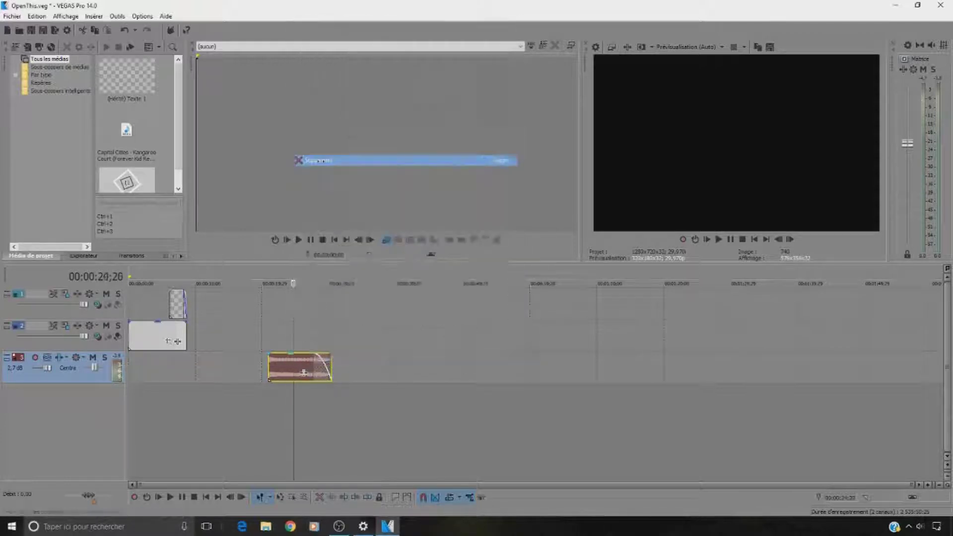
right_click(133, 133)
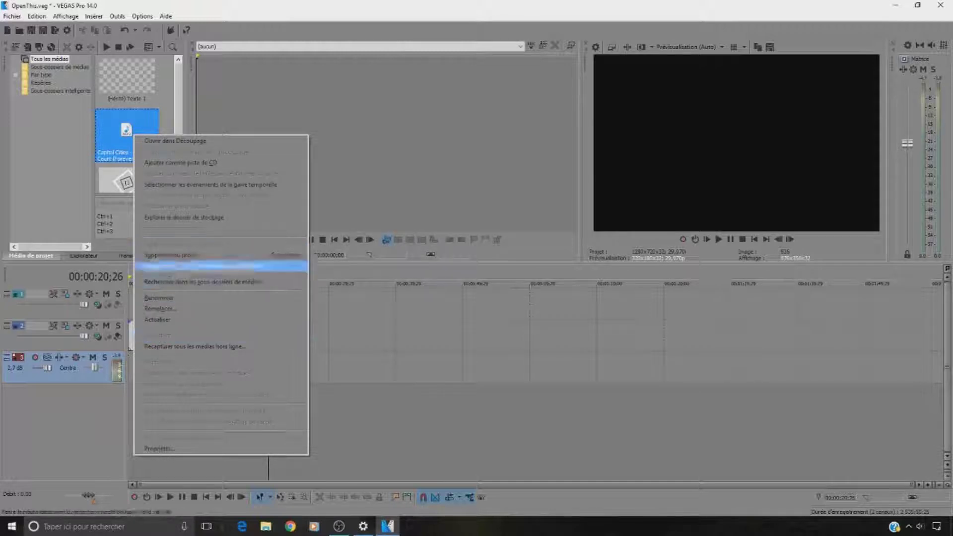
click(168, 255)
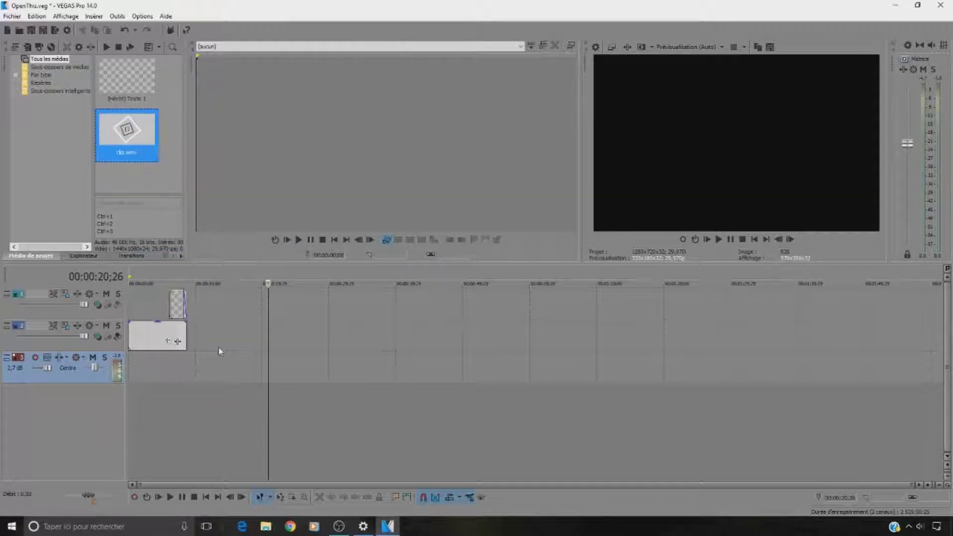
- Play the intro from the start without music and pause near its end
click(156, 499)
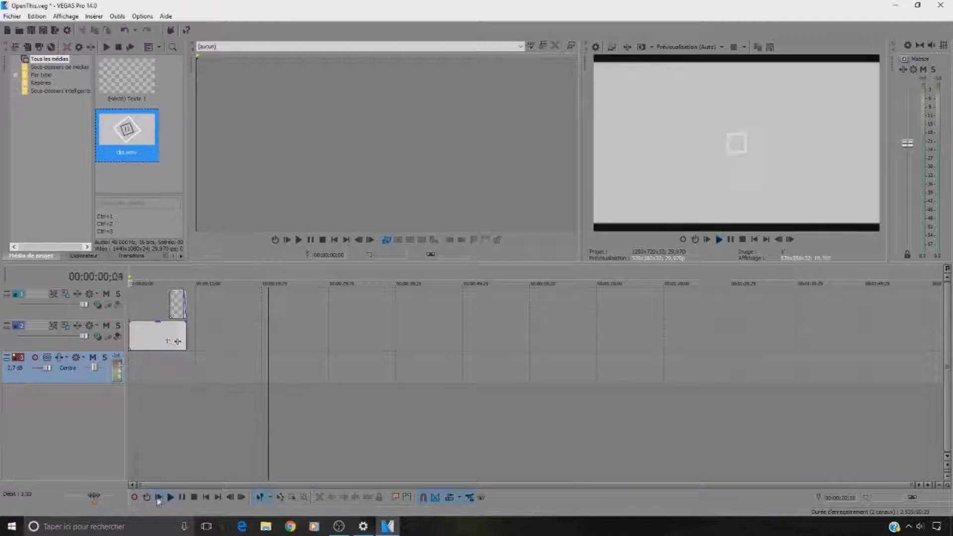
click(182, 497)
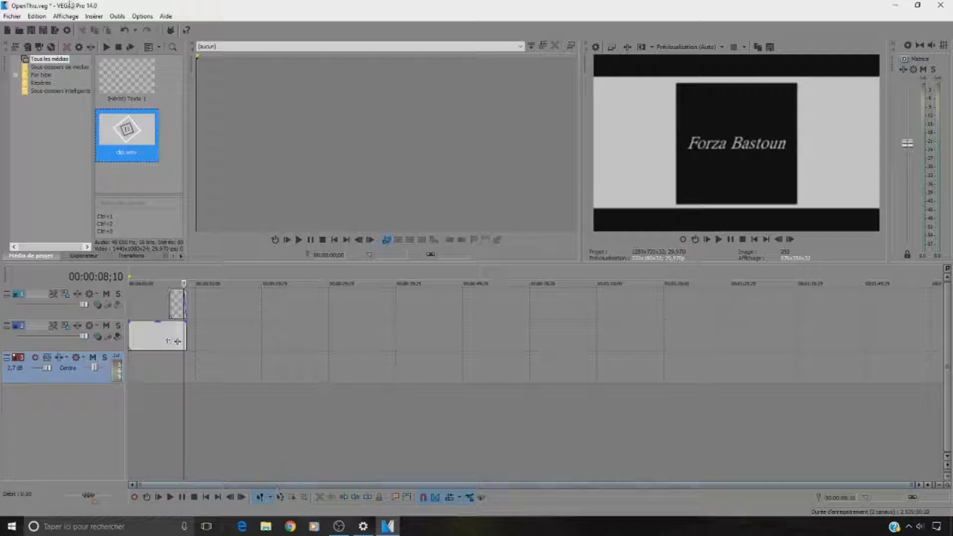
- Open the Open Wide (Calvin Harris ft Big Sean) song from the Téléchargements folder into the project
click(12, 15)
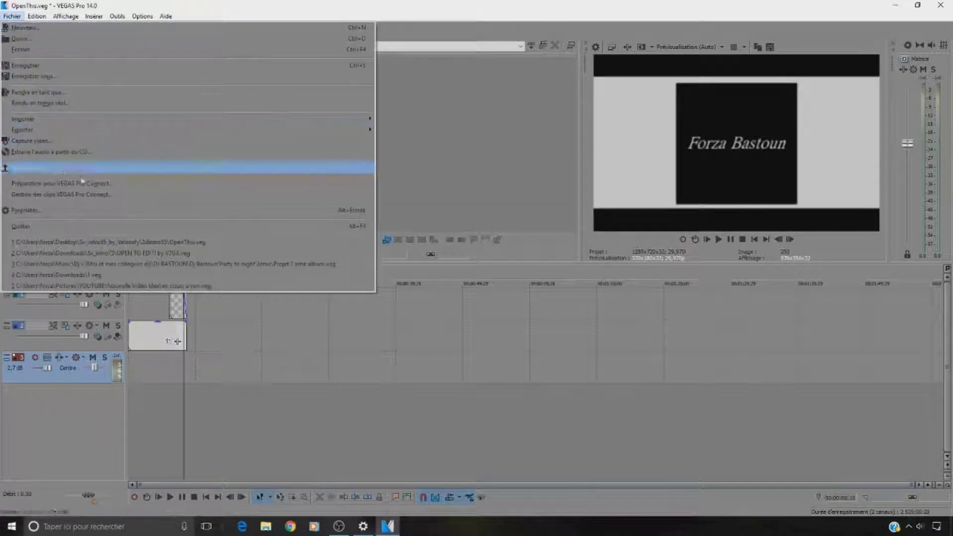
click(34, 41)
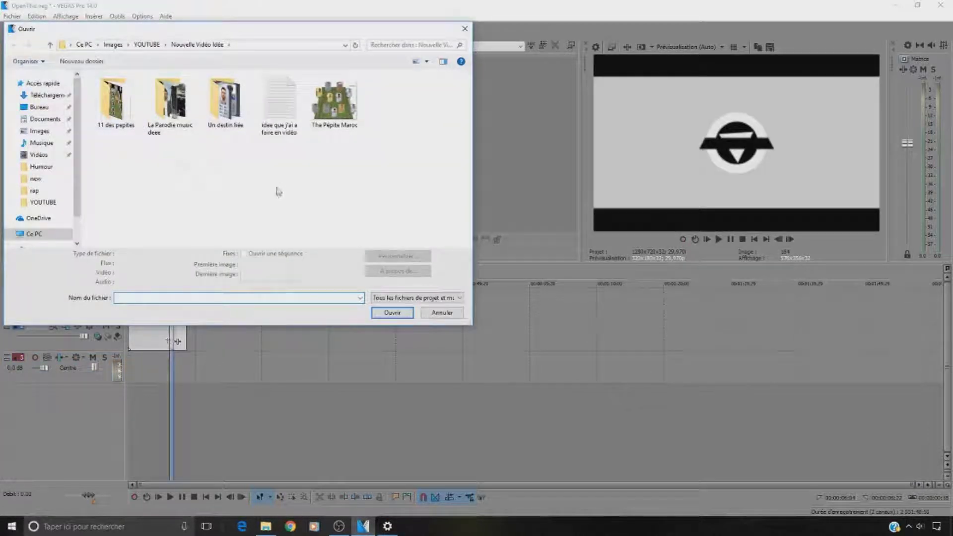
click(52, 95)
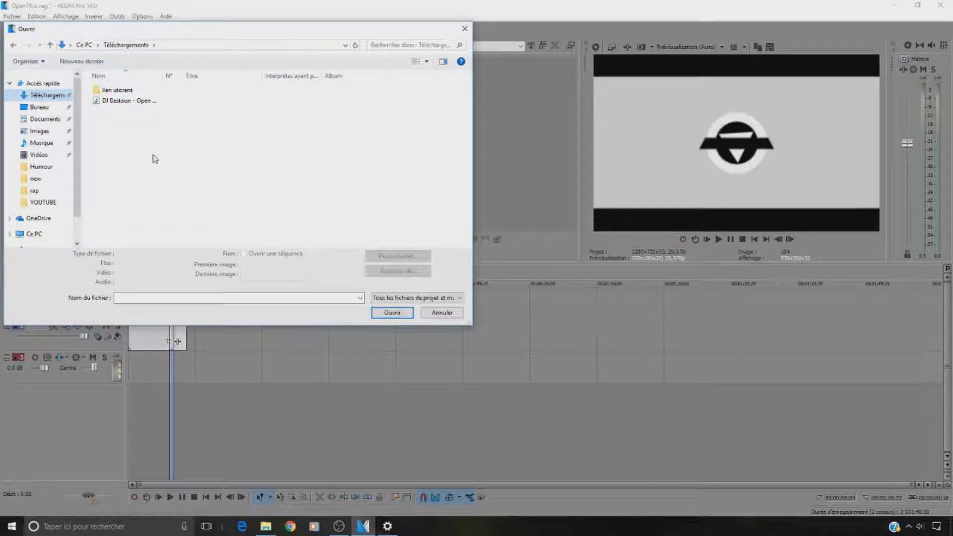
click(151, 102)
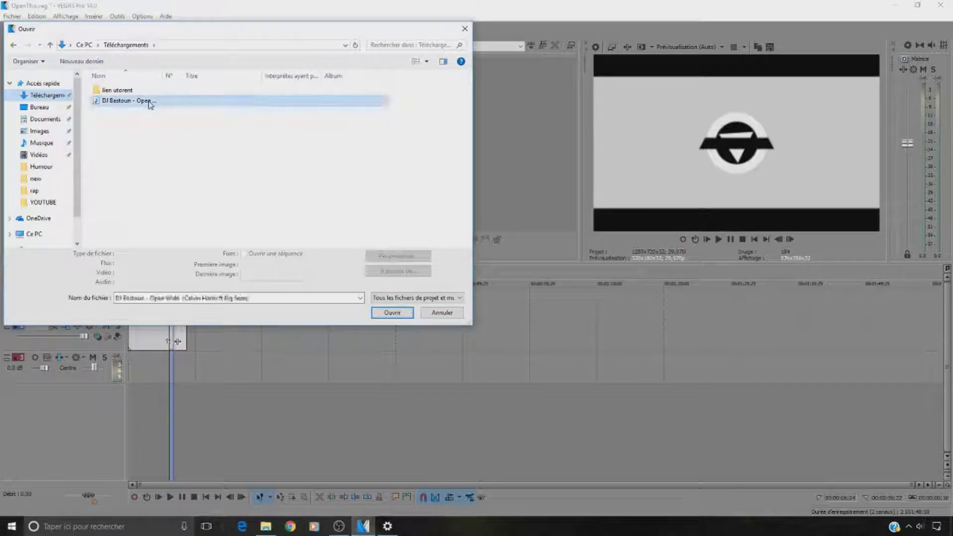
click(391, 320)
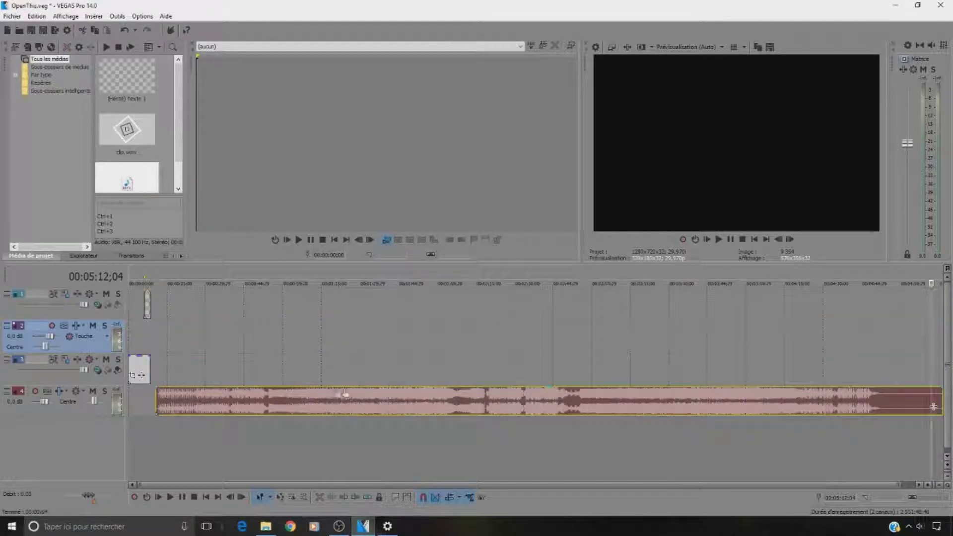
- Delete the empty audio track between the two video tracks
click(182, 333)
right_click(182, 333)
click(167, 337)
click(205, 339)
right_click(90, 336)
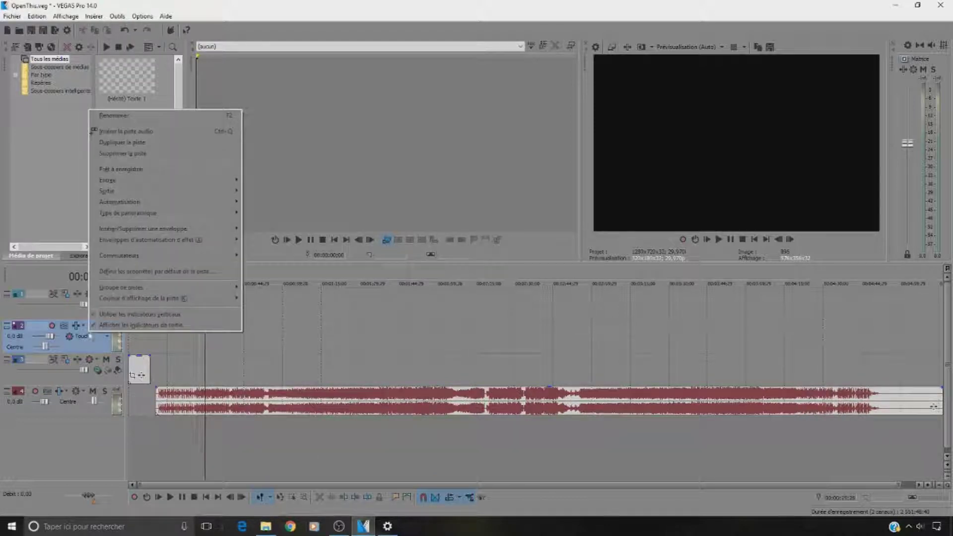
click(130, 154)
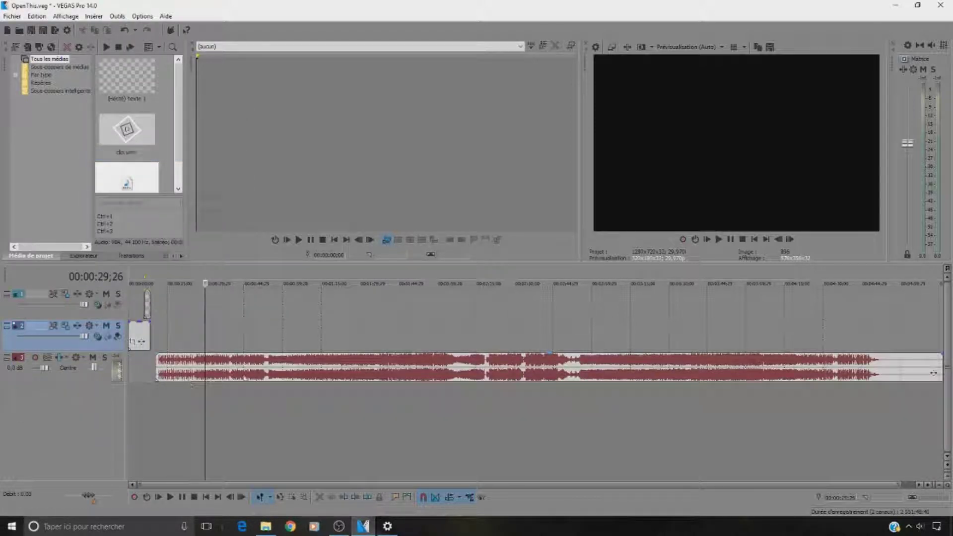
- Reposition the song event on the audio track so a gap separates it from the intro clip
drag(310, 366, 330, 366)
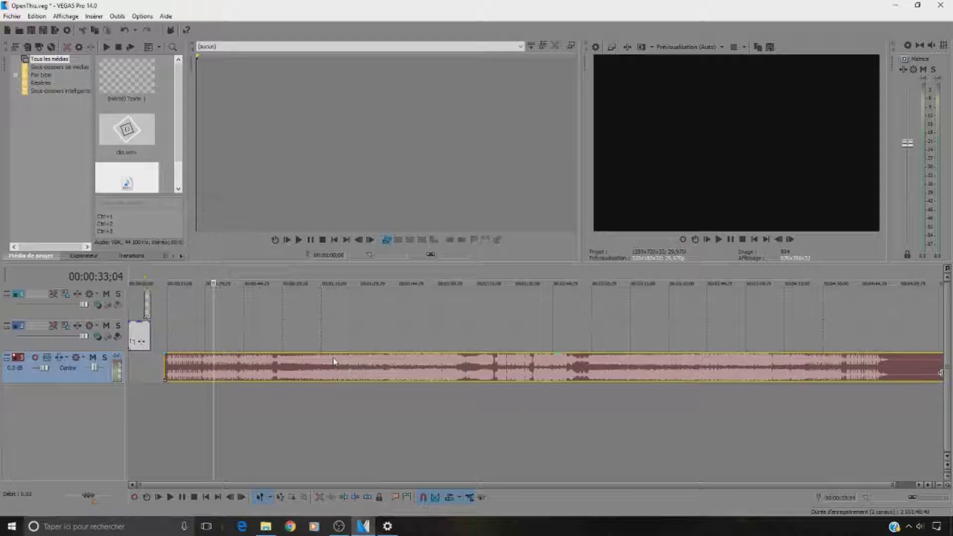
drag(346, 366, 304, 361)
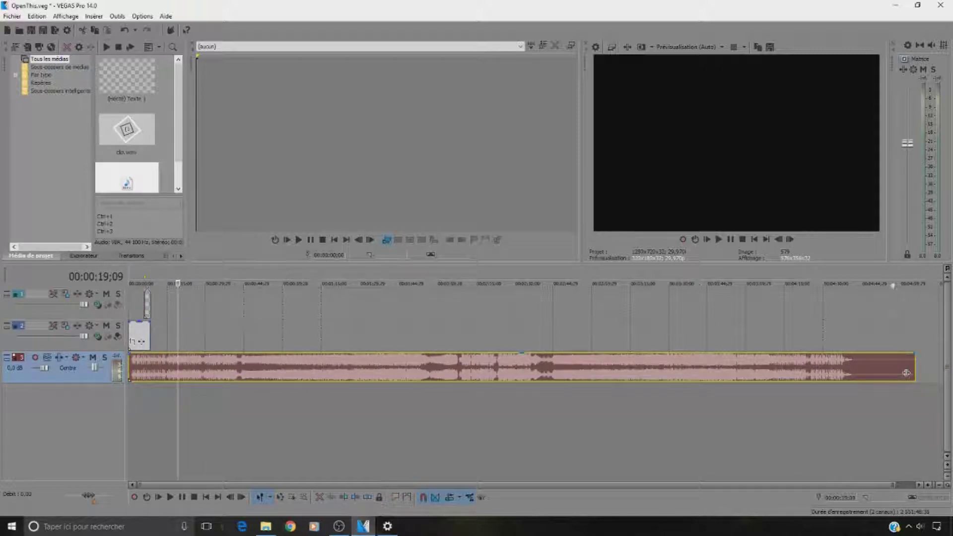
drag(460, 369, 500, 361)
- Place the cursor at 00:01:14;14 and listen to the song from there for a passage that suits the intro
click(281, 433)
click(151, 399)
click(181, 399)
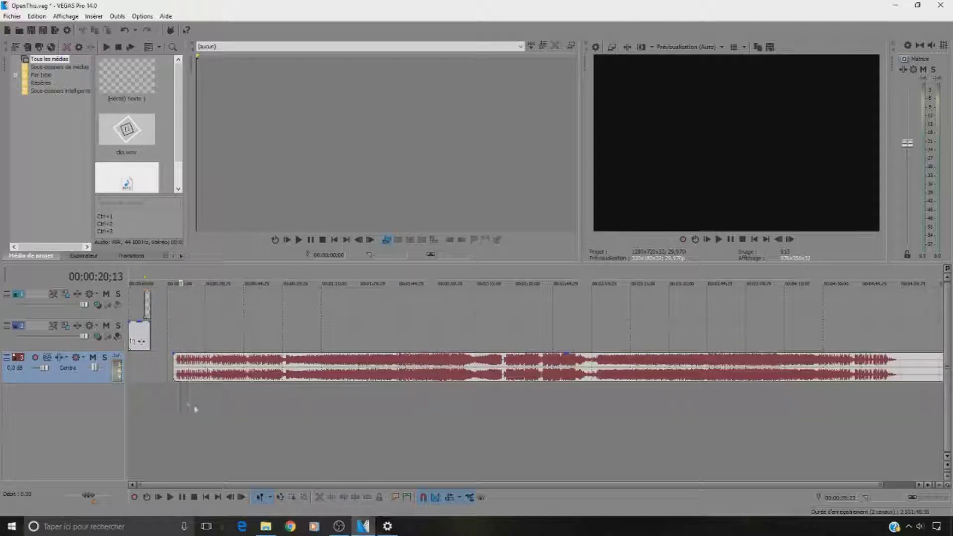
click(309, 413)
click(291, 411)
click(340, 405)
click(319, 398)
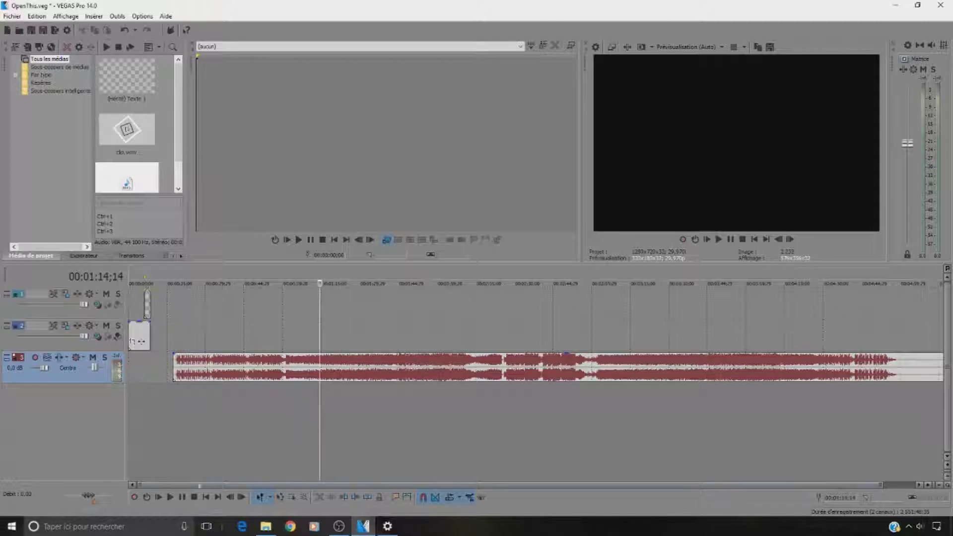
click(169, 498)
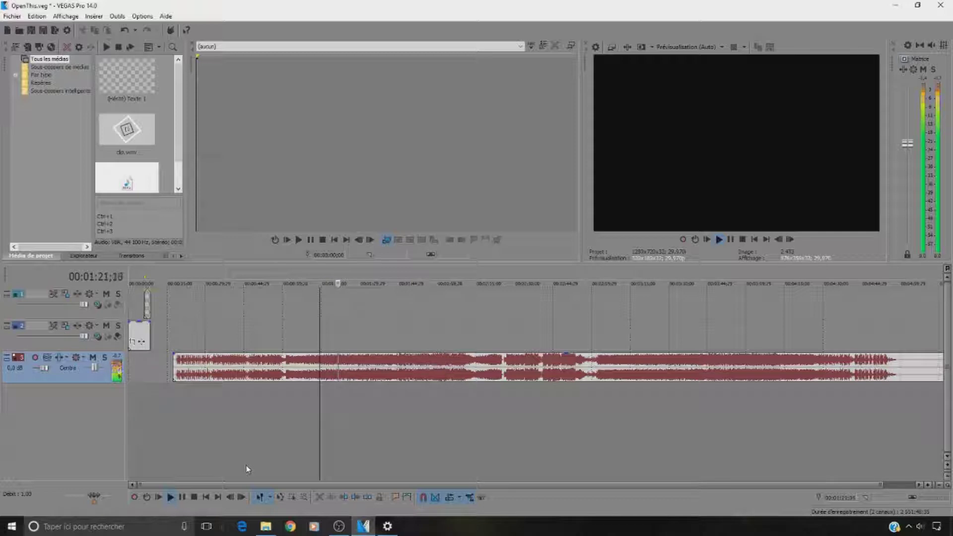
click(183, 498)
- Replay the song around 00:01:40 and place the cursor where the chosen passage begins
click(171, 497)
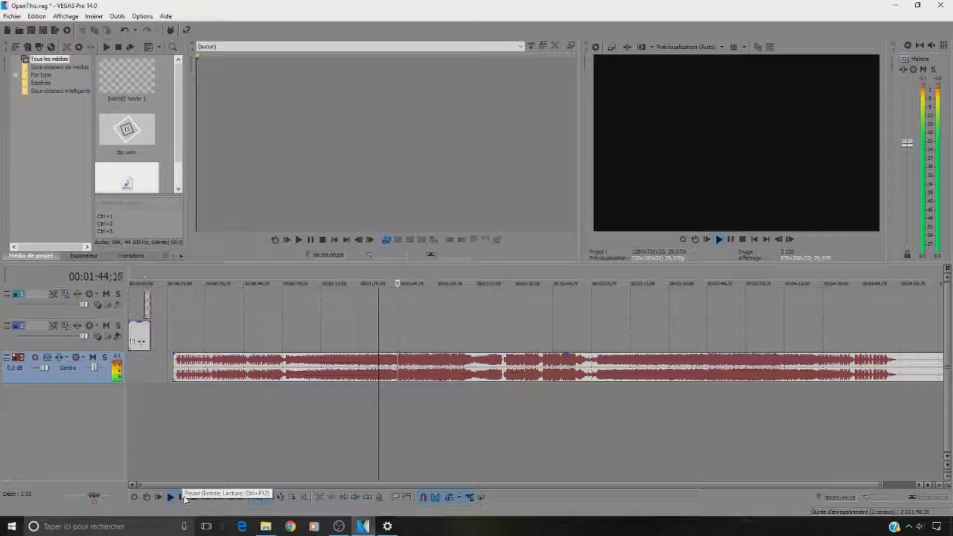
click(184, 498)
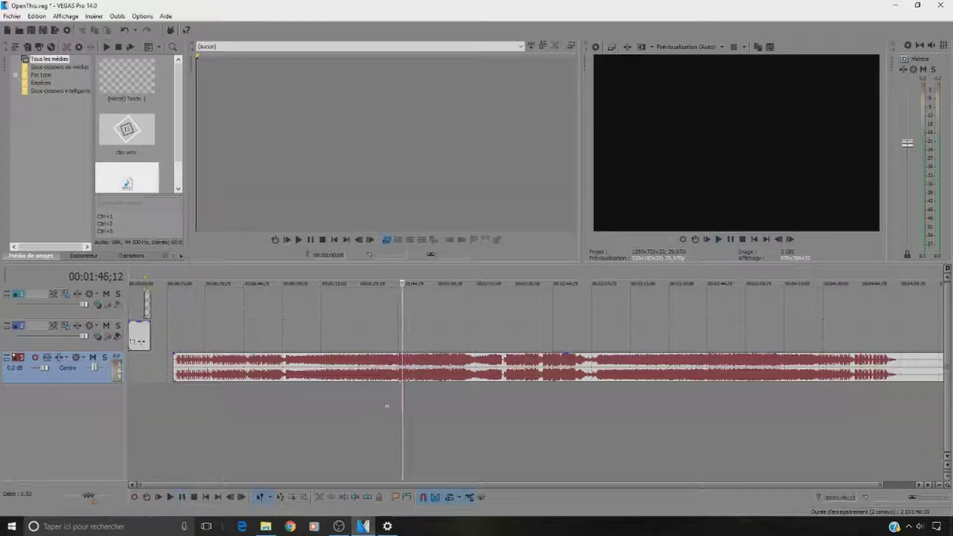
click(388, 385)
click(170, 499)
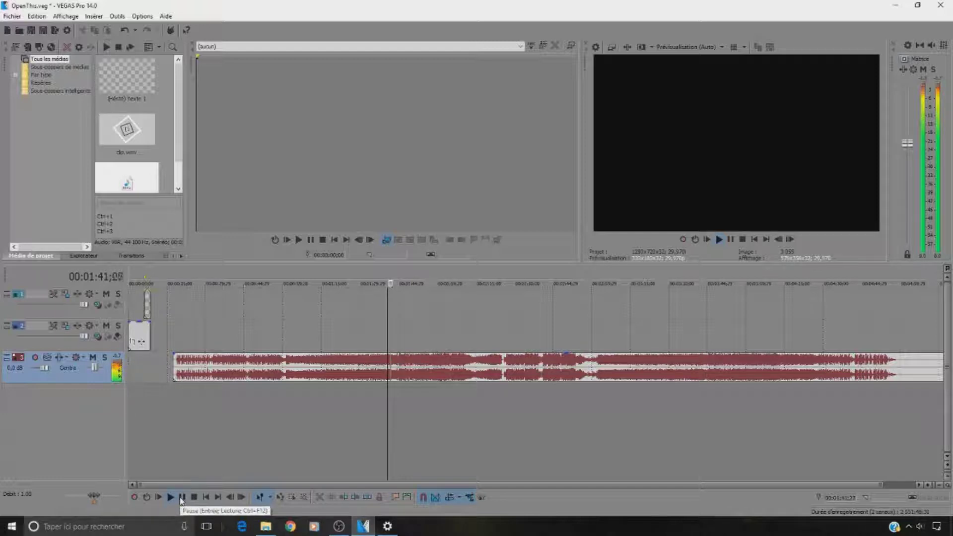
click(181, 498)
click(389, 405)
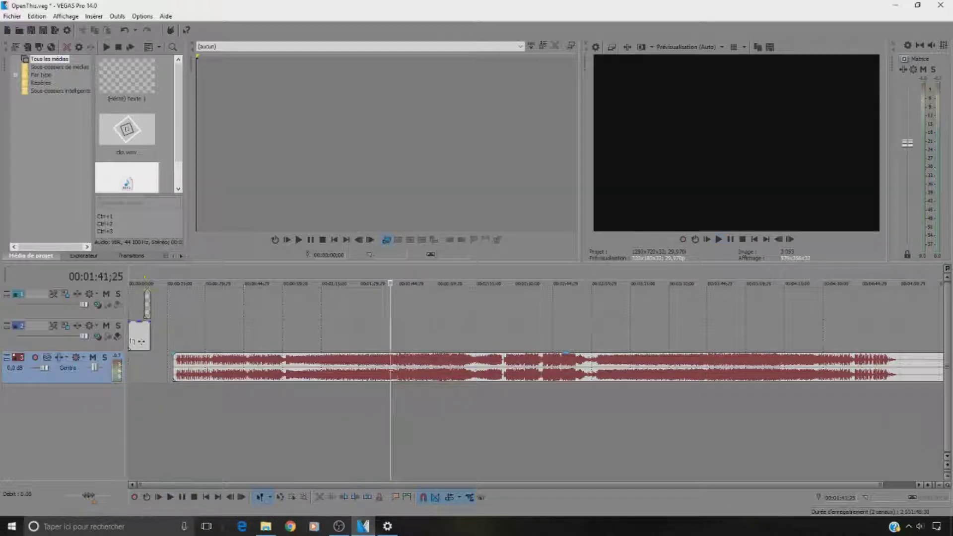
- Split the song at the start of the chosen passage and delete the part before it
right_click(393, 370)
click(422, 213)
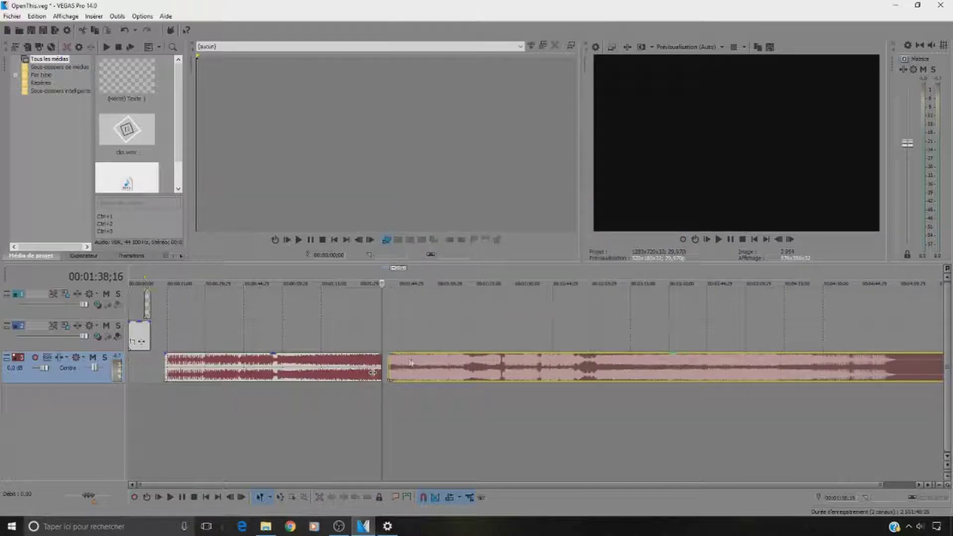
right_click(350, 370)
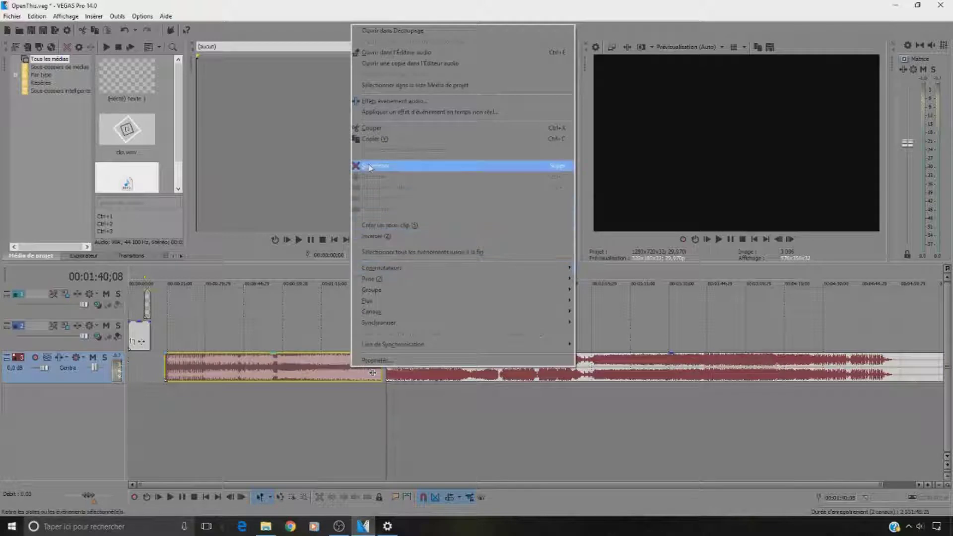
click(375, 166)
- Move the remaining song event to about 00:00:24 and play it, pausing at 00:00:42;05 to mark the excerpt's end
drag(361, 378, 385, 378)
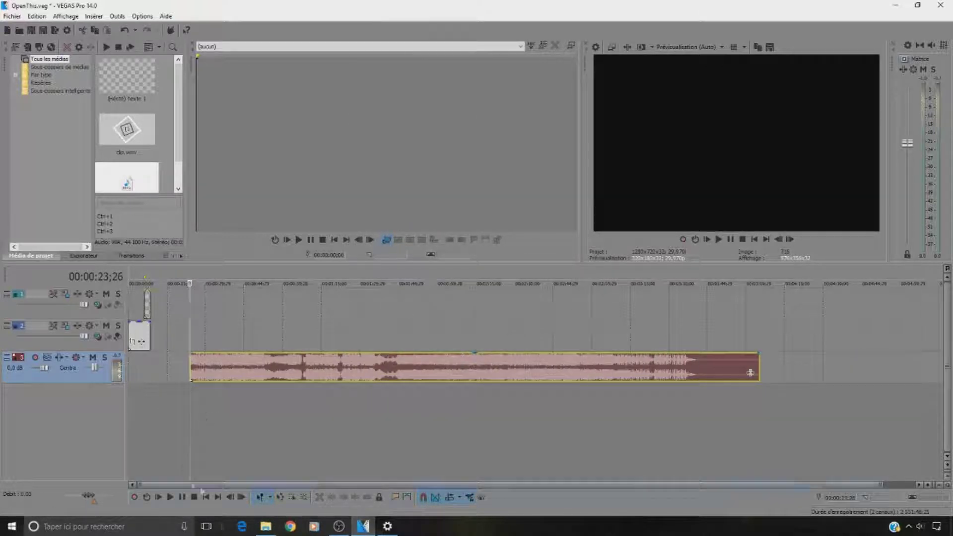
click(170, 495)
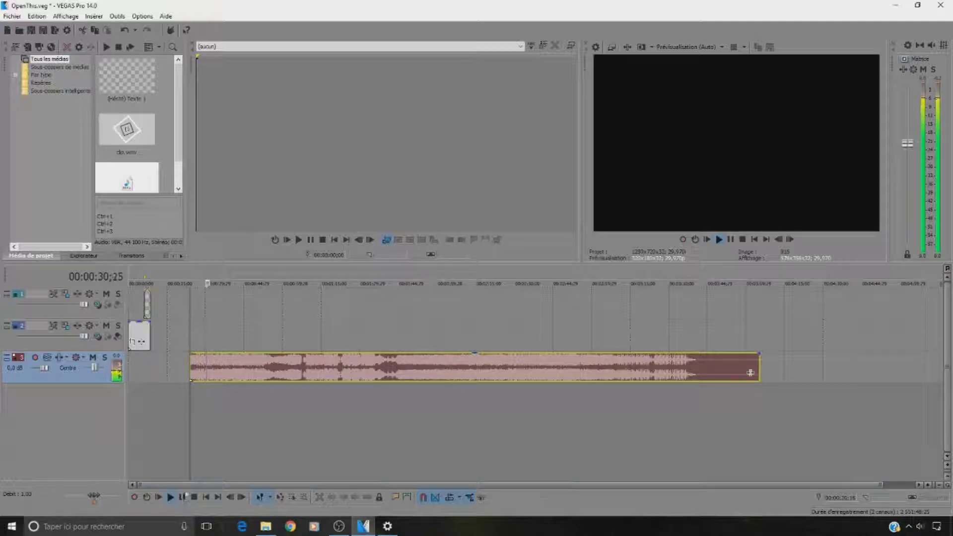
click(227, 418)
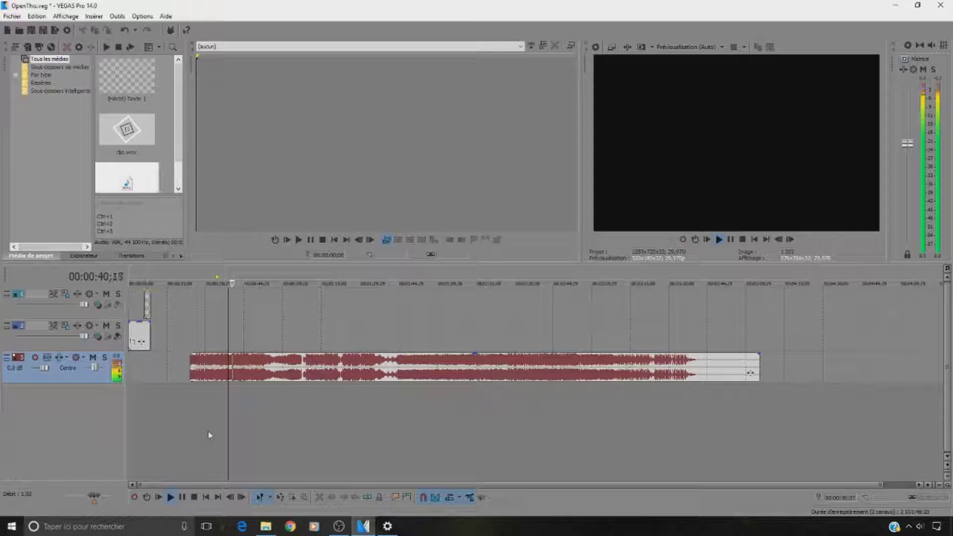
click(182, 498)
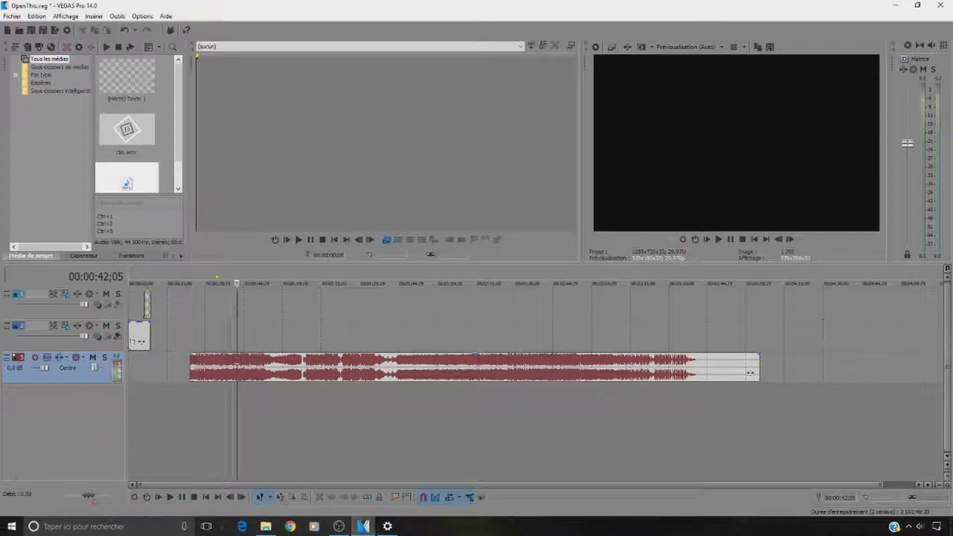
- Split the song at 00:00:42;05 and delete the part after it
right_click(237, 366)
click(260, 204)
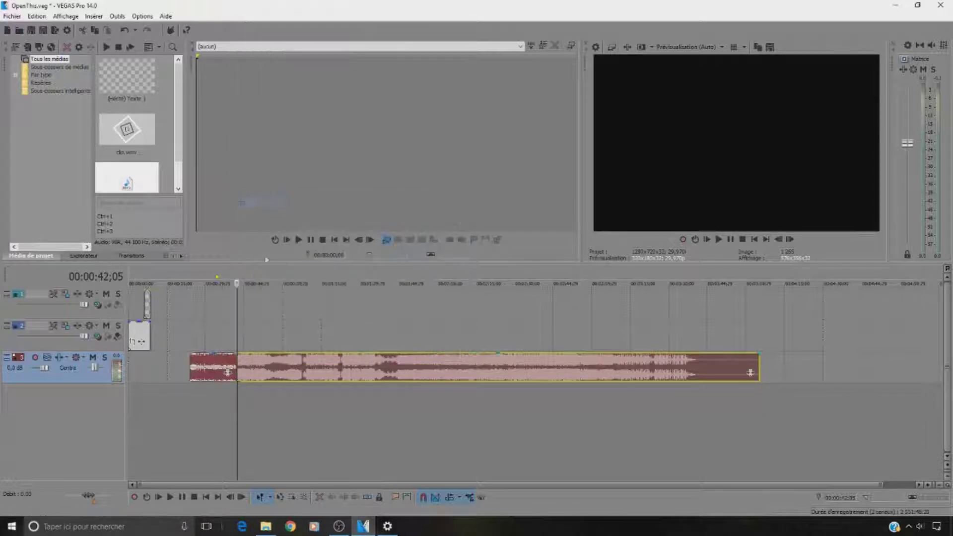
drag(268, 381, 302, 381)
right_click(303, 370)
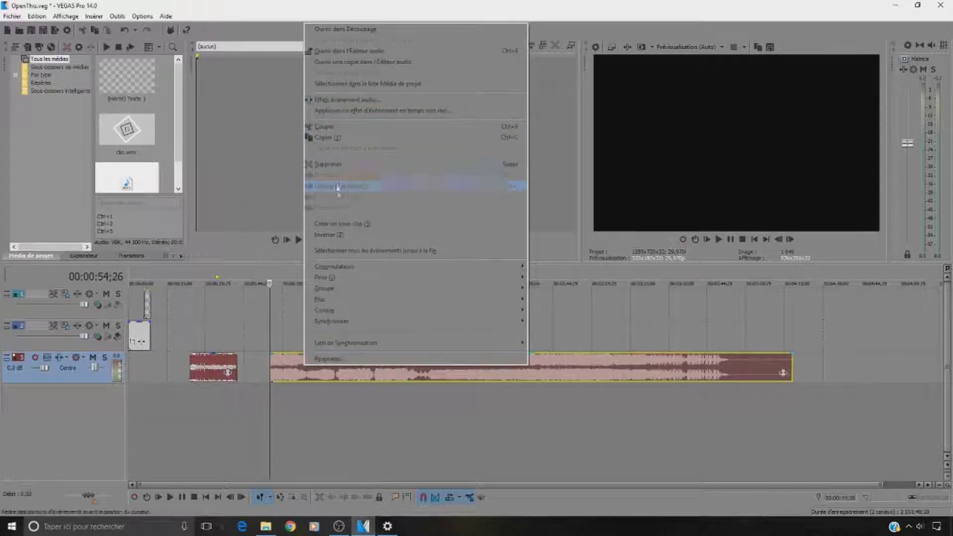
click(342, 164)
- Move the song excerpt to the start of the timeline and play it together with the intro
drag(210, 361, 148, 361)
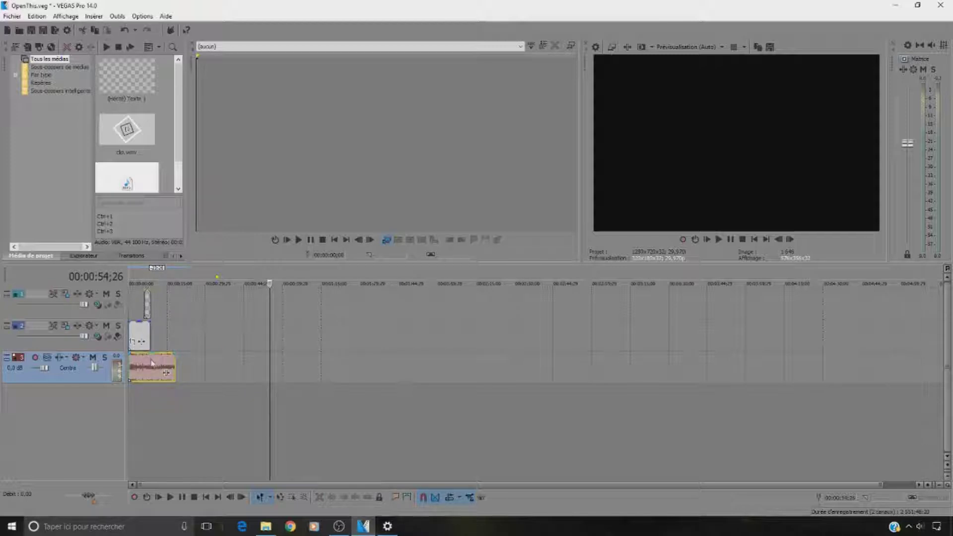
key(space)
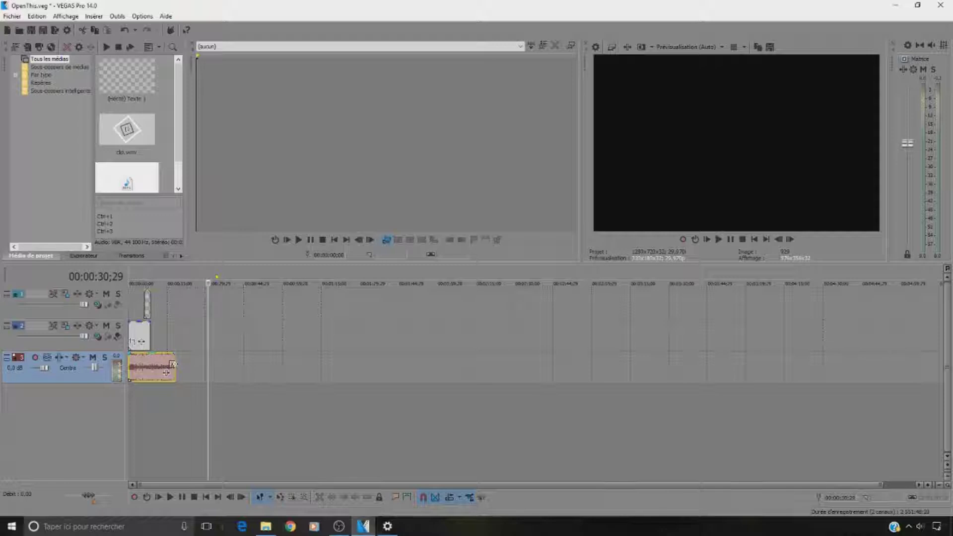
click(138, 392)
click(168, 496)
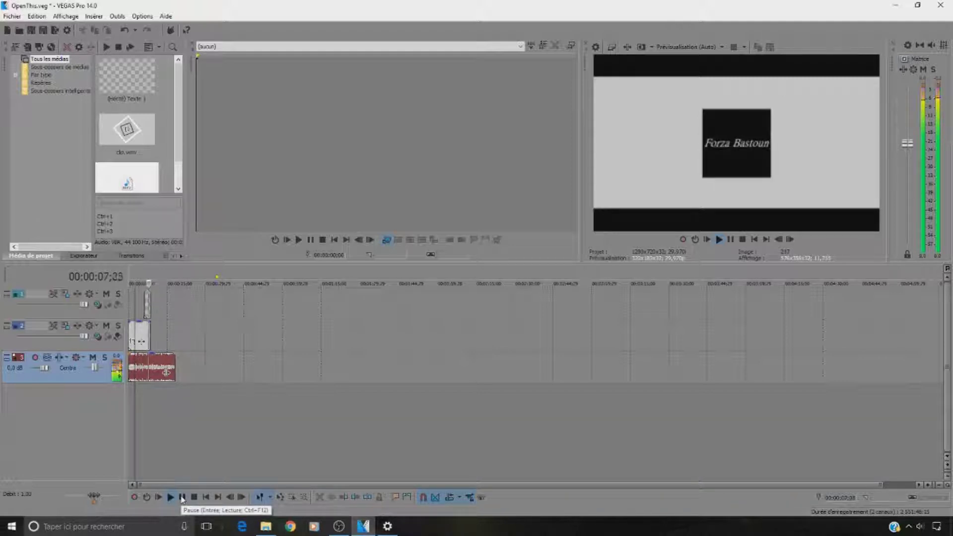
- Pause the playback at 00:00:09;12 and shorten the song event so that it ends there
click(181, 497)
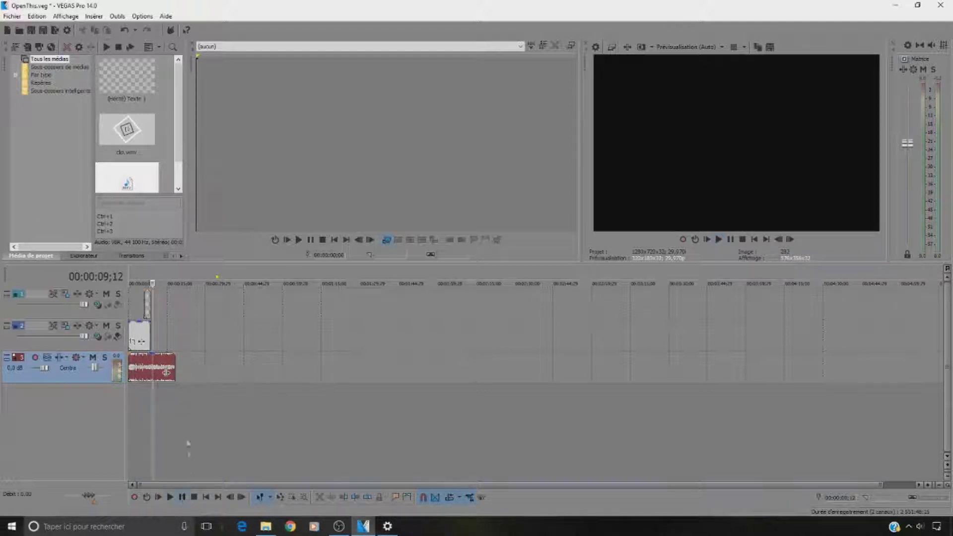
drag(177, 370, 151, 370)
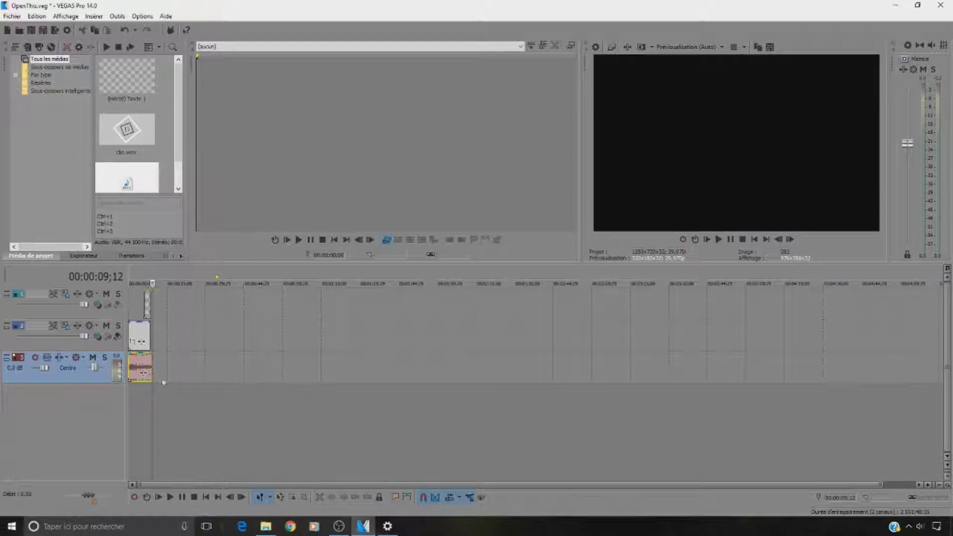
click(185, 425)
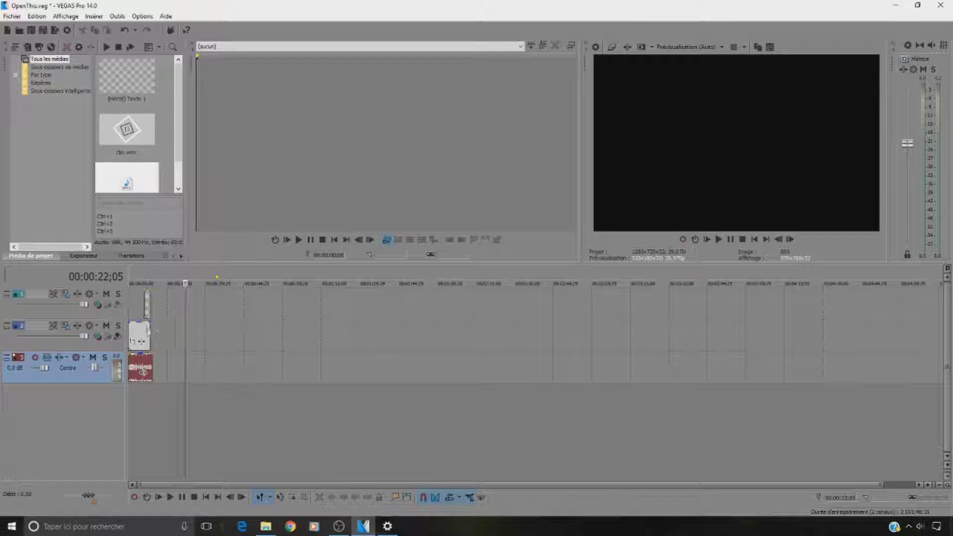
- Extend the title and intro video events to about the song's end, and play the intro from the start
click(149, 330)
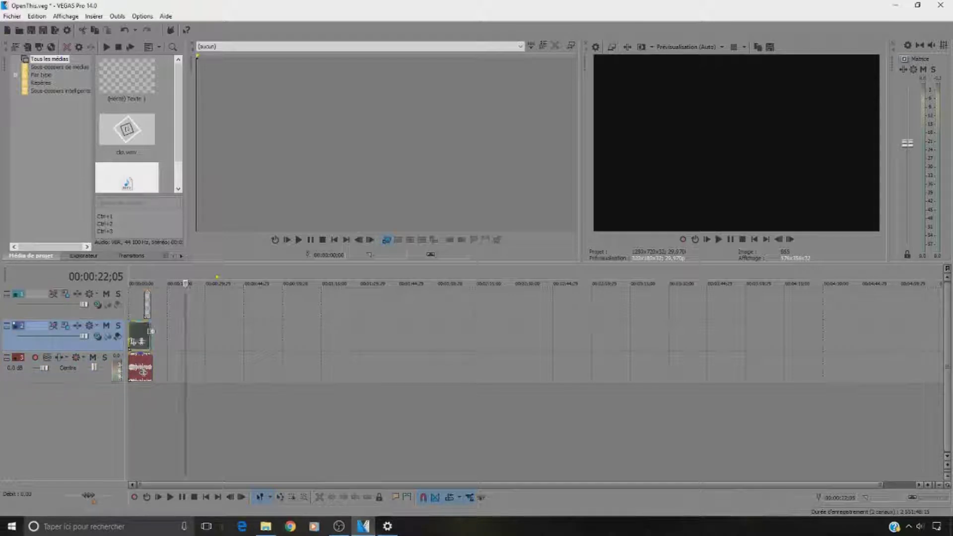
click(150, 295)
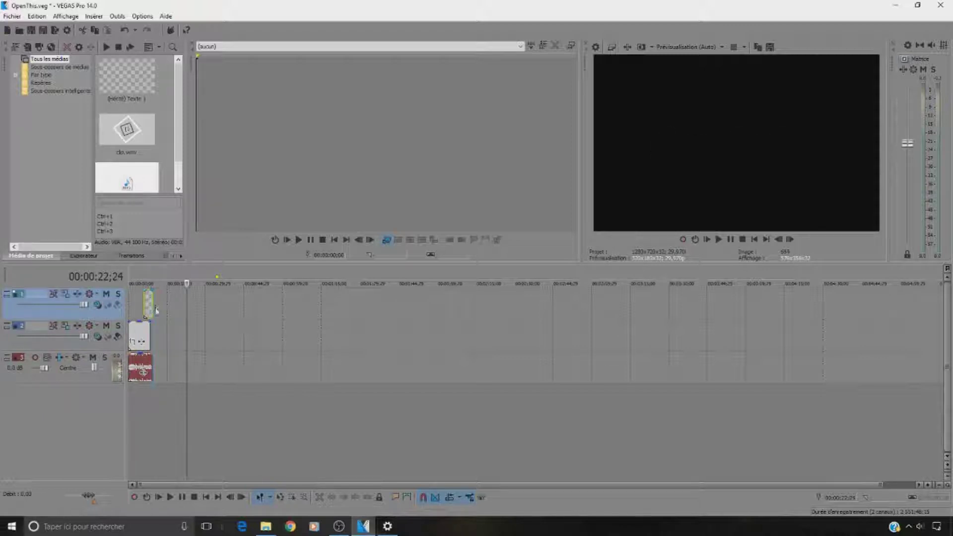
drag(150, 301, 152, 343)
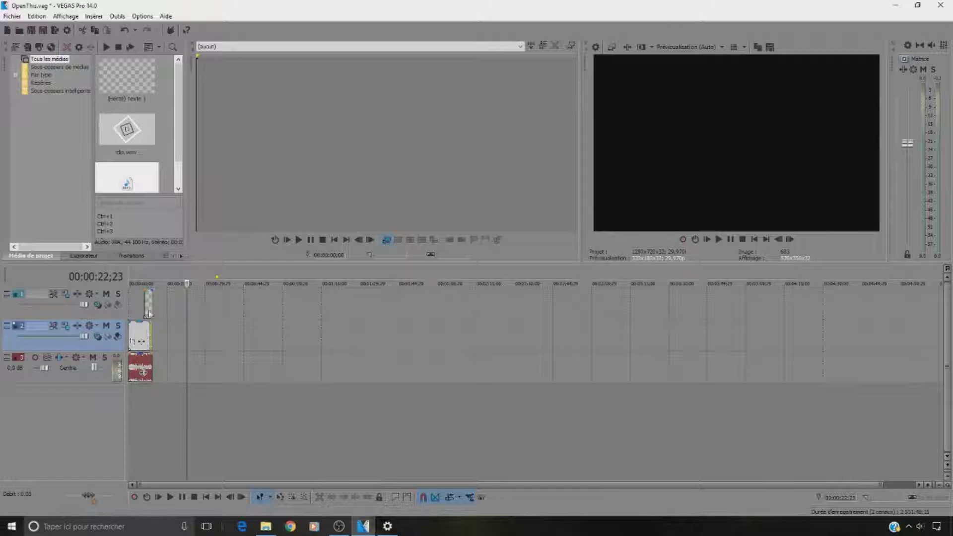
click(159, 496)
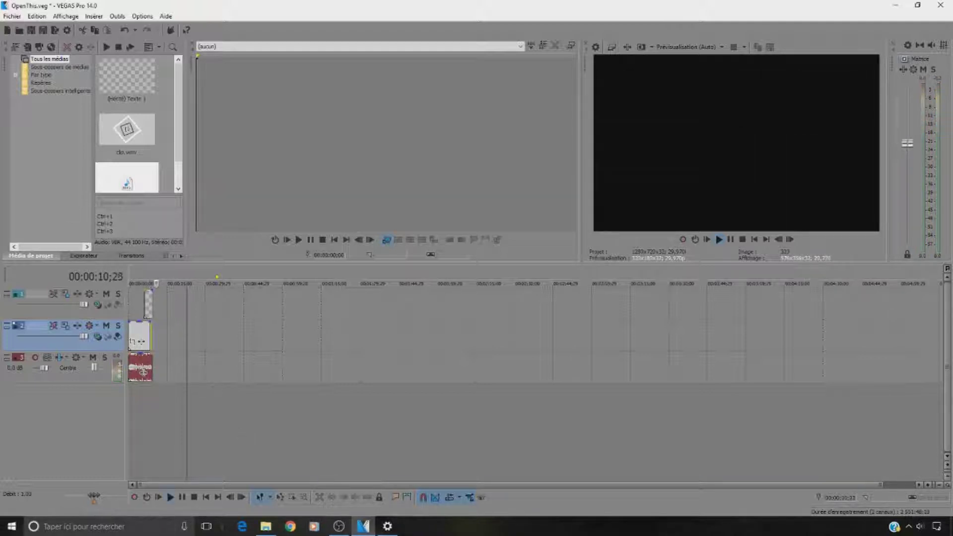
click(183, 497)
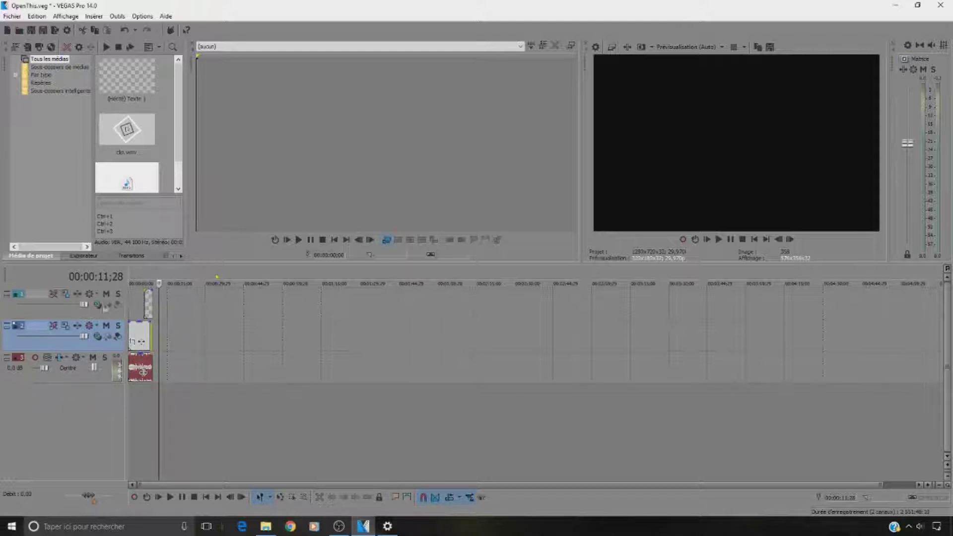
- Render the project to the Documents folder as "Intro ytb.wmv" using the Windows Media Video template "Vidéo HD 1080-24p 6,4 Mbits/s"
click(12, 17)
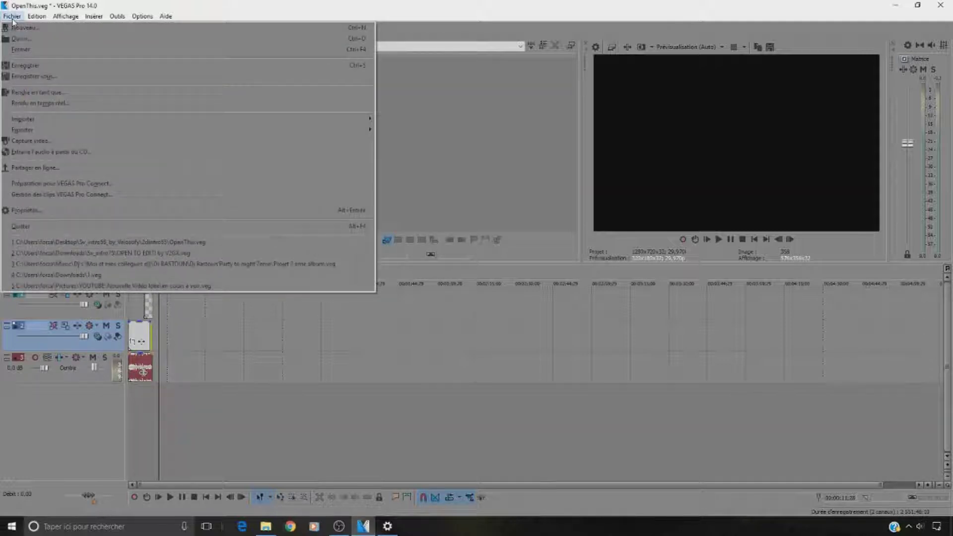
click(57, 93)
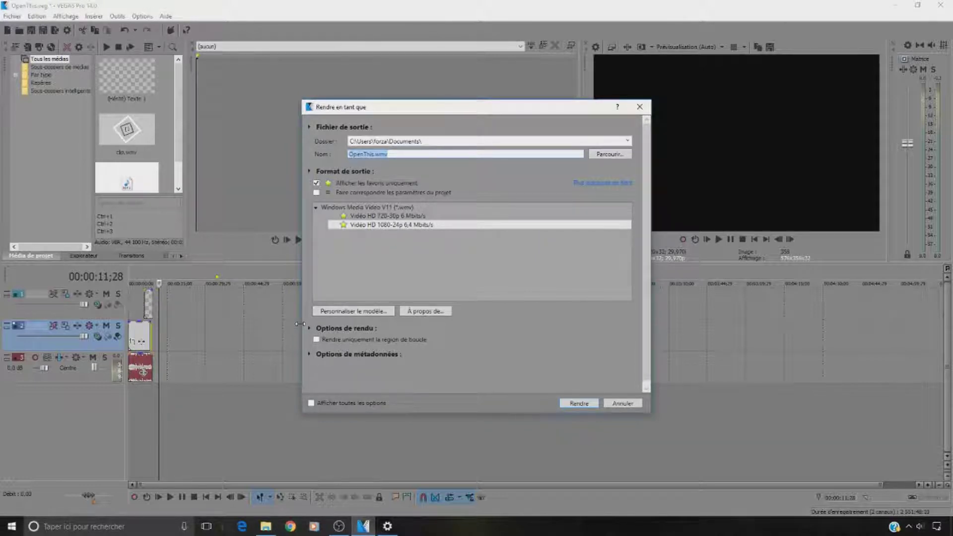
text(fi)
click(628, 142)
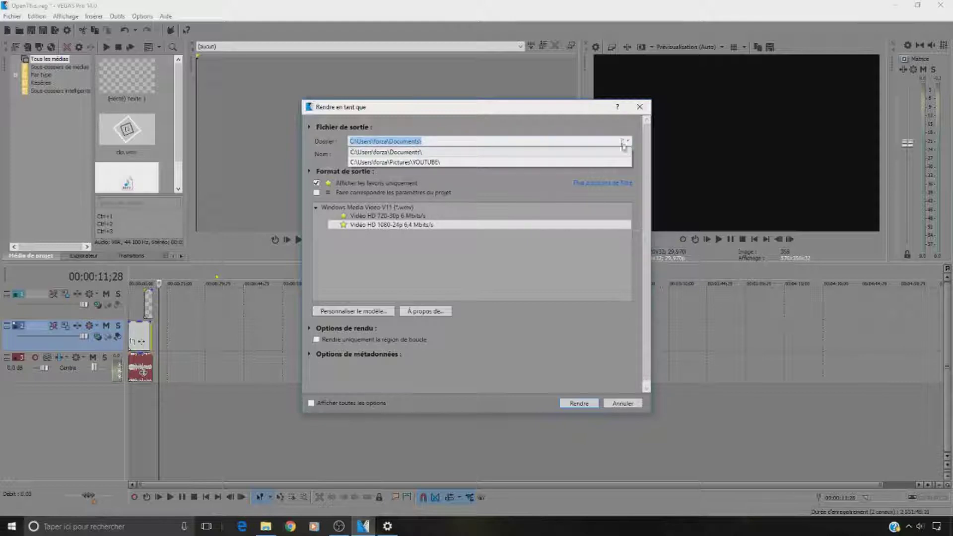
click(626, 142)
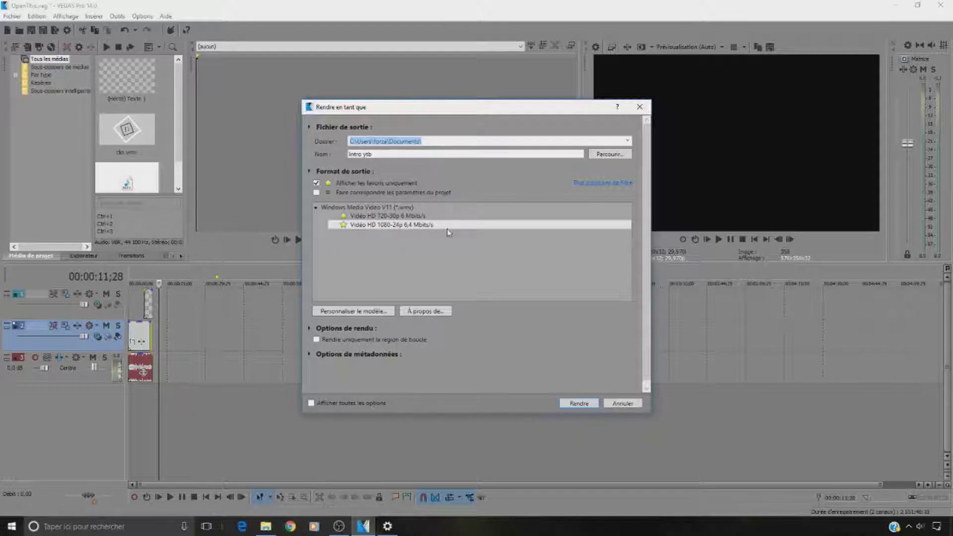
click(391, 217)
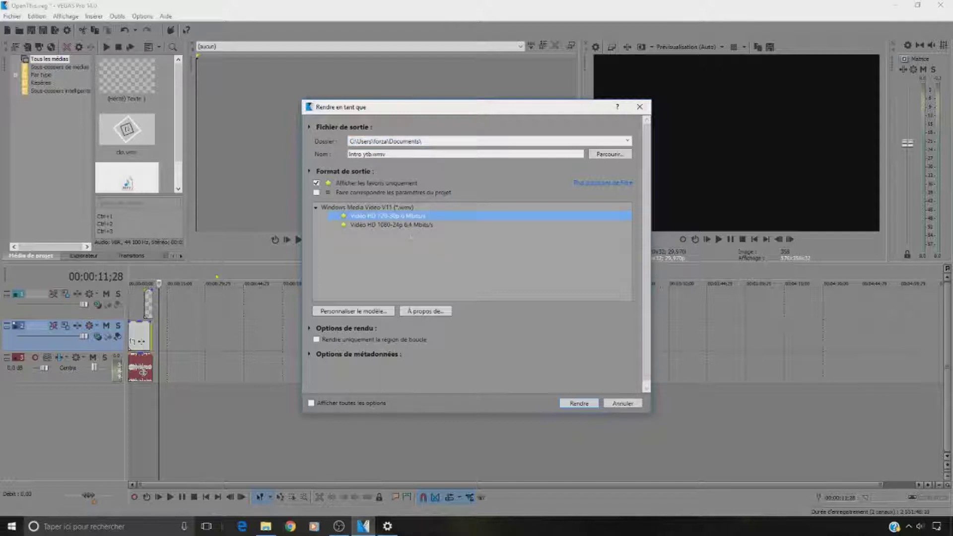
click(403, 225)
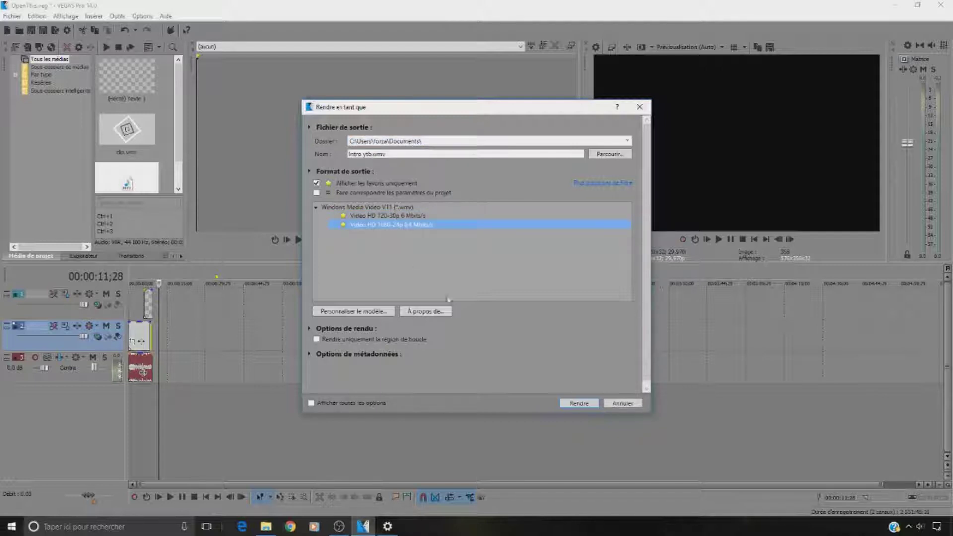
click(575, 403)
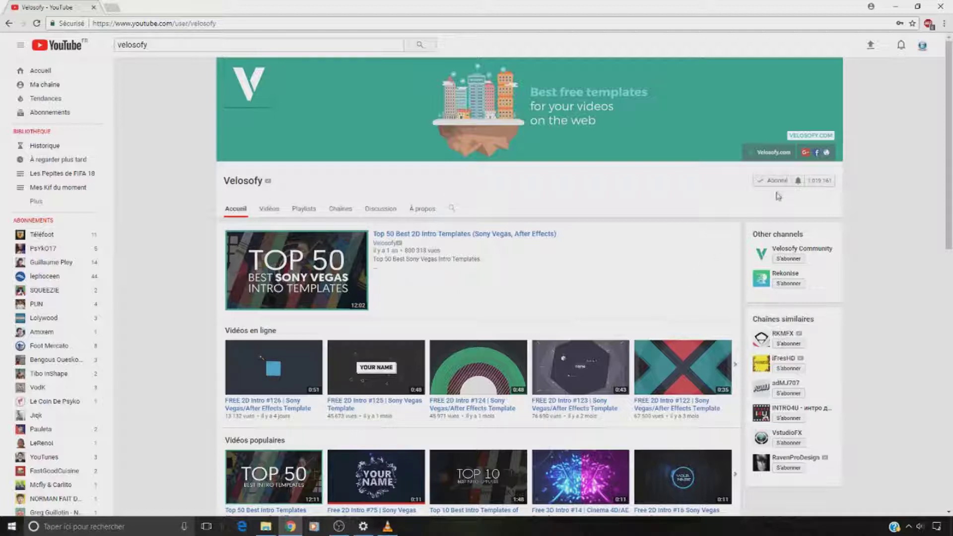
- Unsubscribe from the Velosofy channel on YouTube and go back to the YouTube home page
click(762, 184)
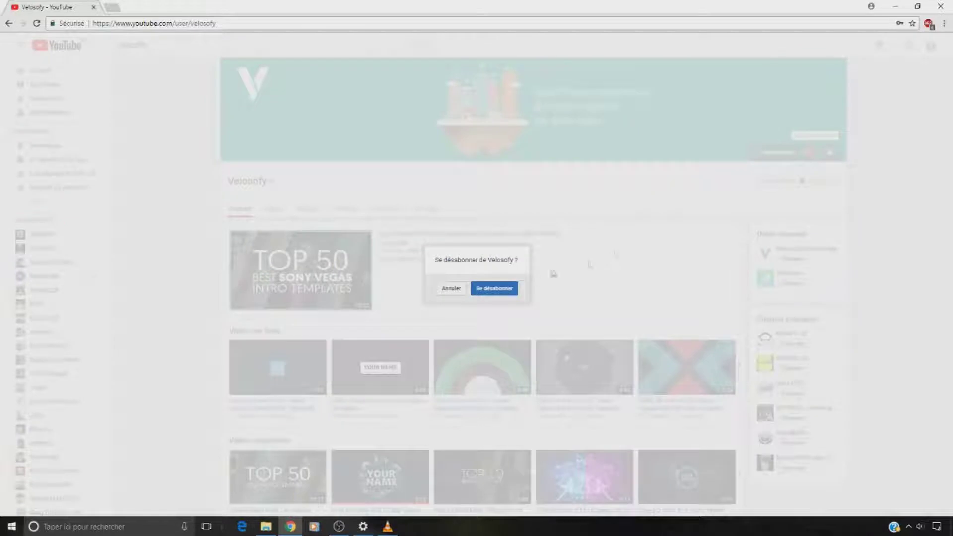
click(496, 290)
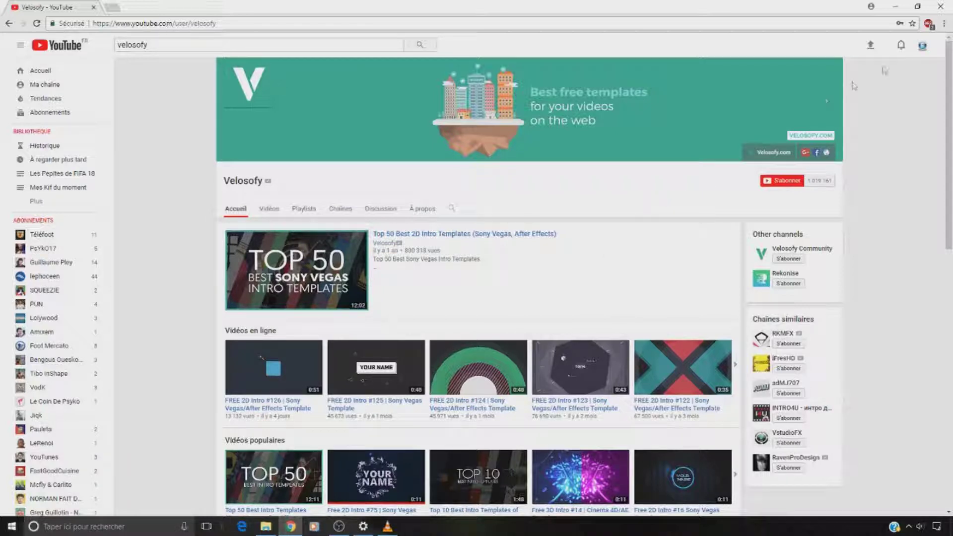
click(42, 73)
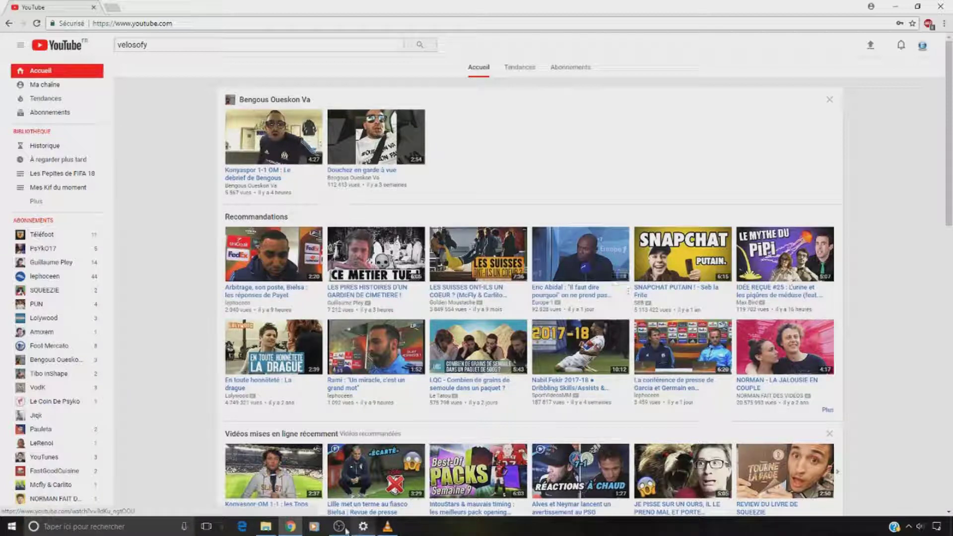
- Enlarge the video preview area in VEGAS Pro, and close the program and the folder window behind it
mouse_move(362, 529)
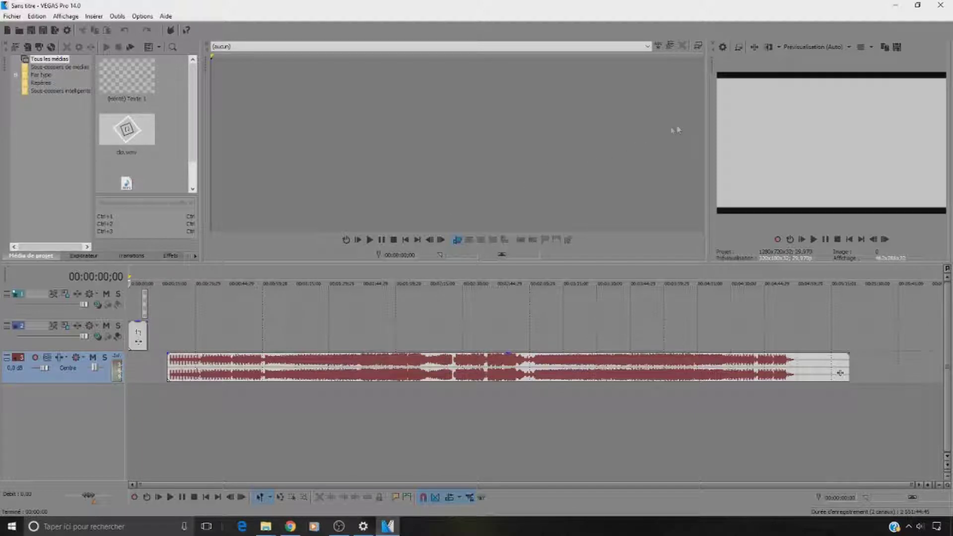
drag(710, 125, 608, 128)
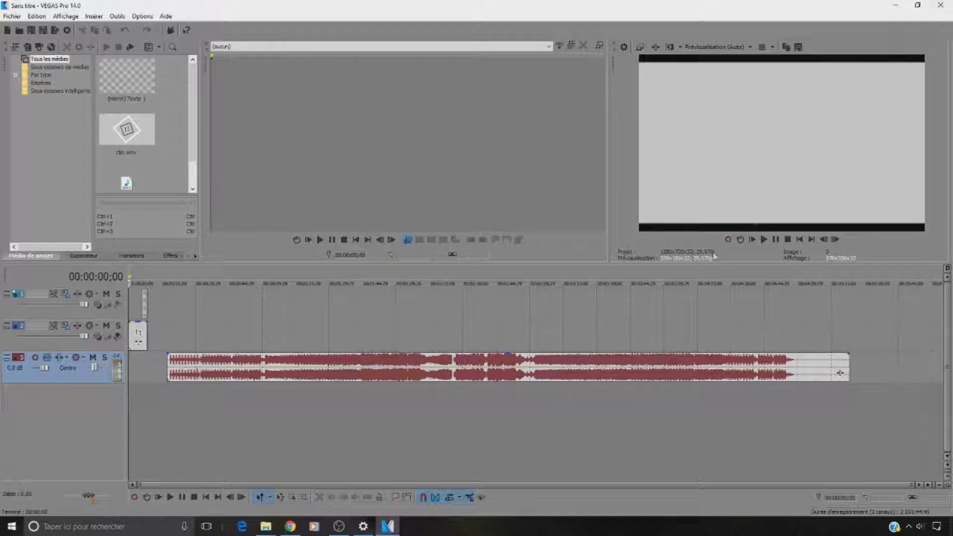
click(940, 5)
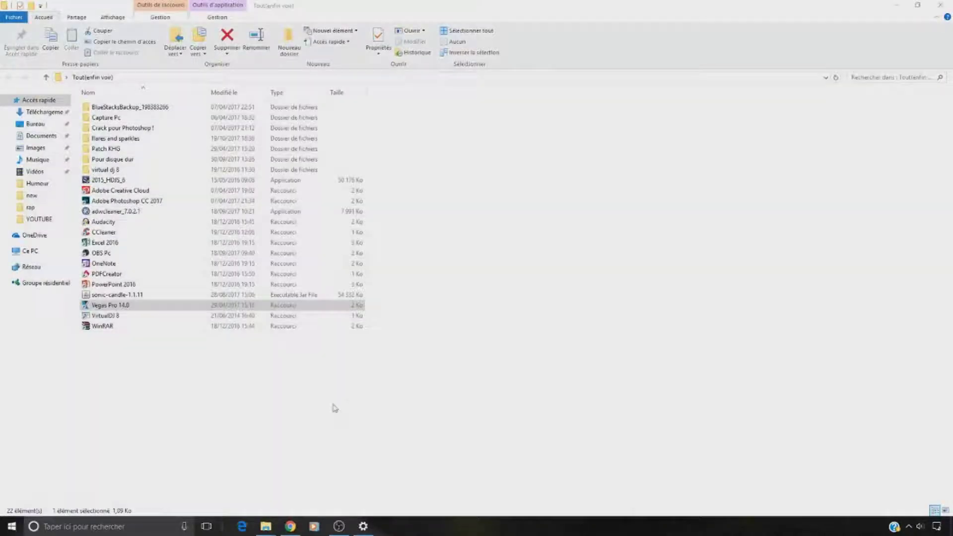
key(alt+F4)
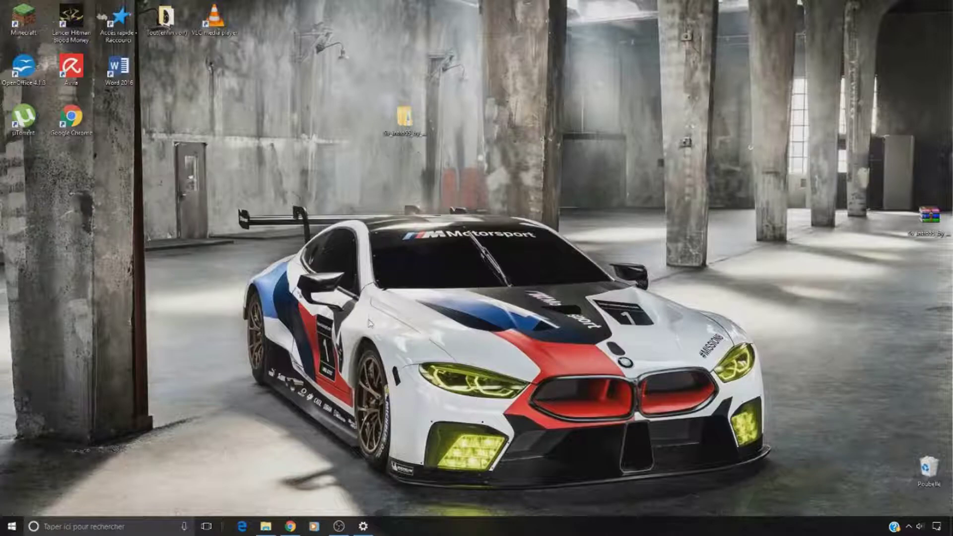
- Copy the "Intro ytb" video from the Documents folder to the desktop
click(264, 521)
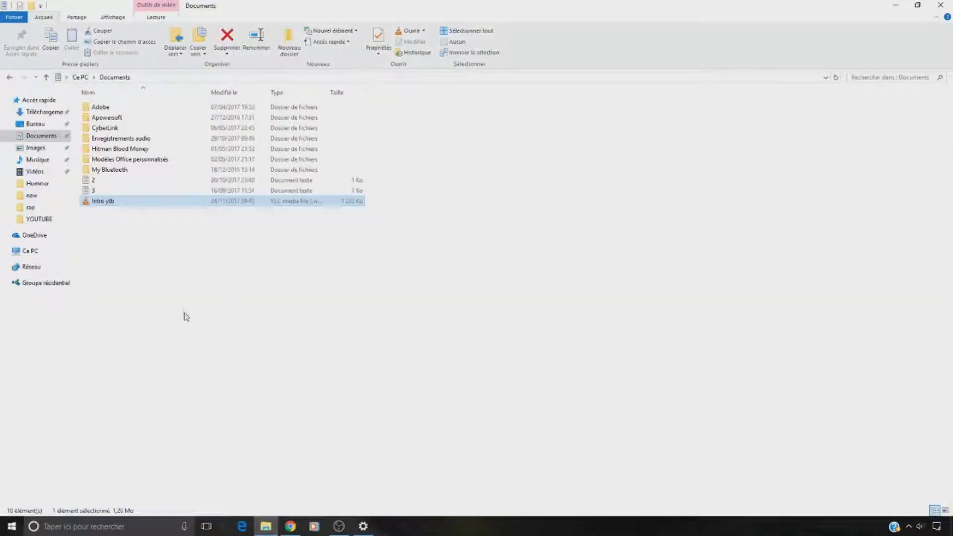
right_click(104, 200)
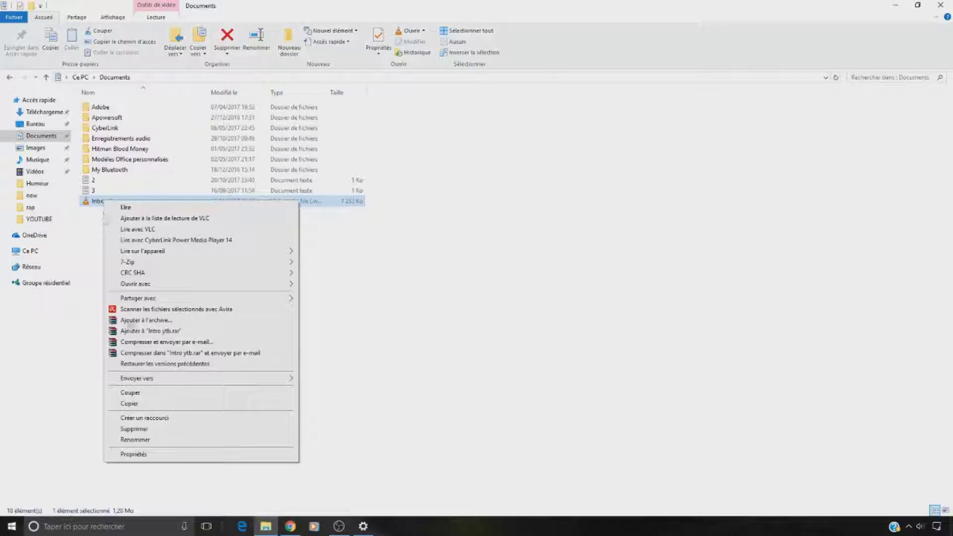
click(124, 402)
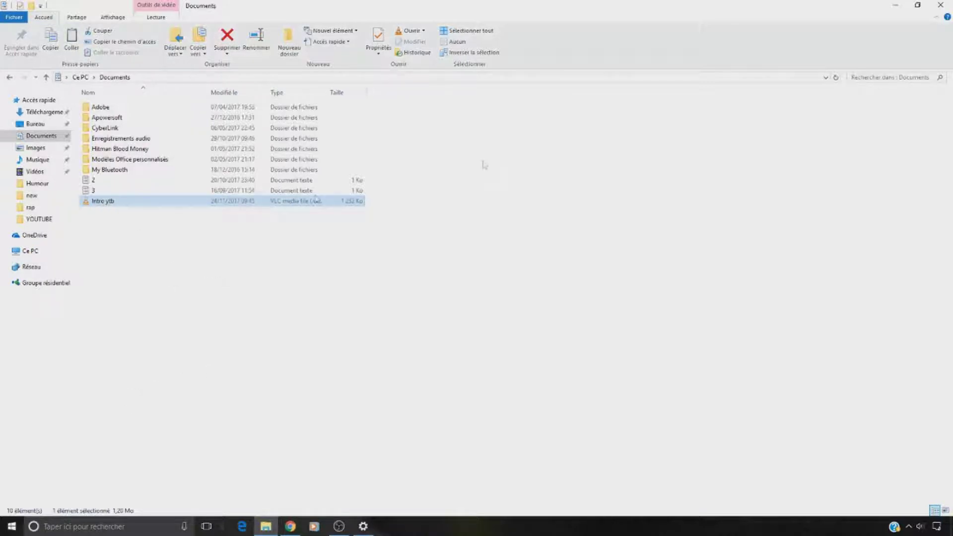
click(892, 5)
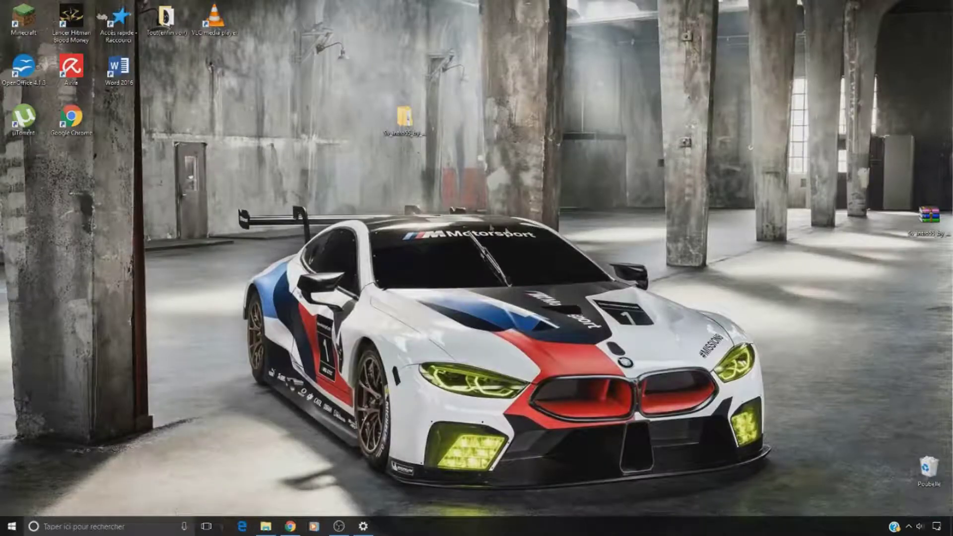
right_click(613, 142)
click(639, 201)
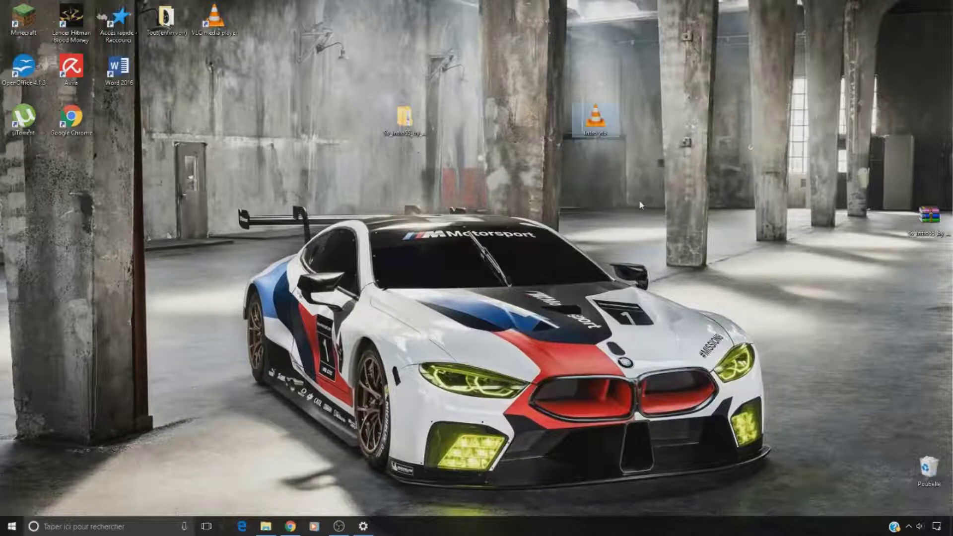
- Play the "Intro ytb" video in VLC, close the player and move the file's icon next to the template folder on the desktop
click(598, 127)
double_click(602, 131)
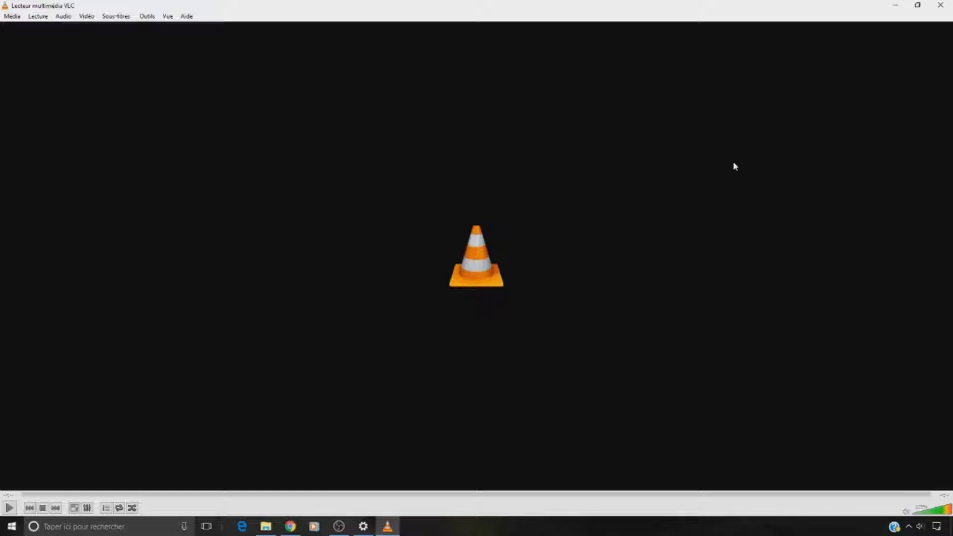
click(941, 4)
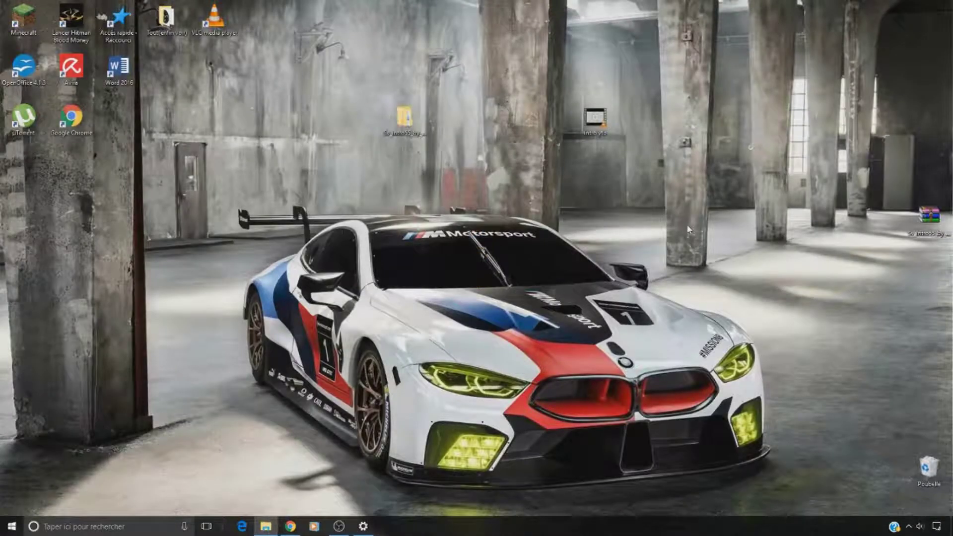
drag(598, 115, 501, 115)
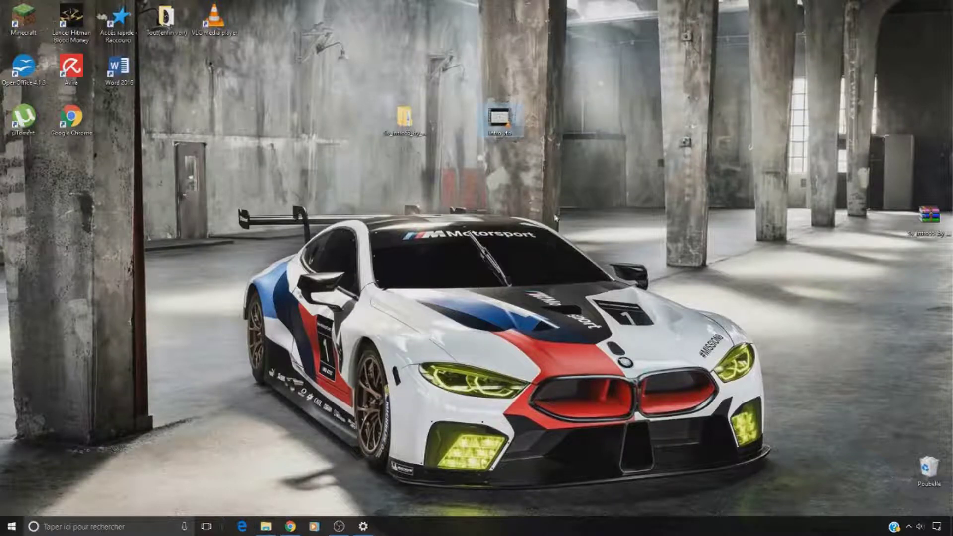